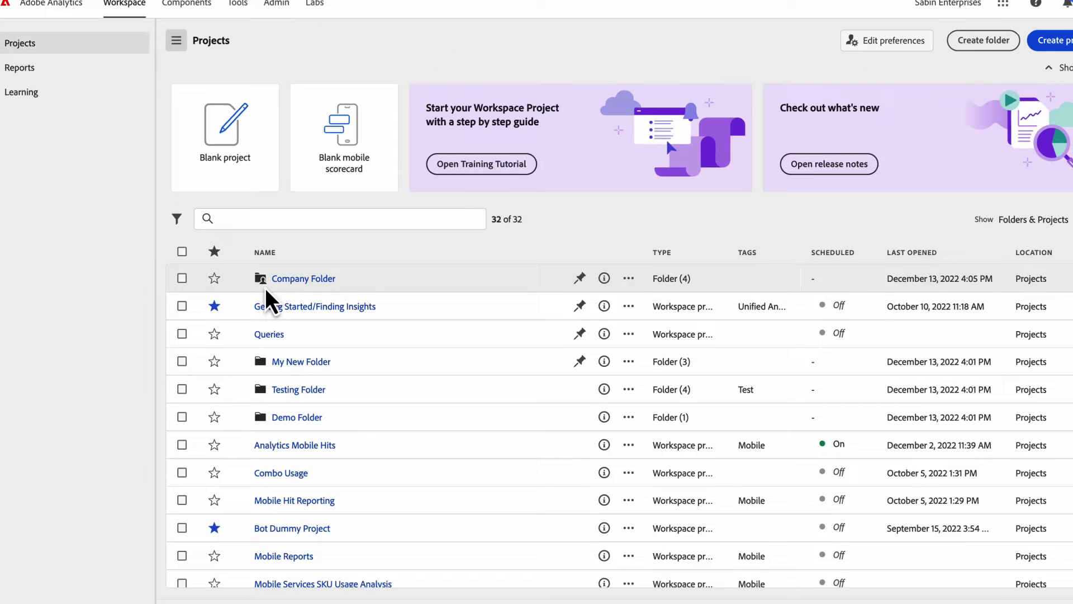
# Step: Look inside Company Folder twice, returning to the top-level Projects list each time
pyautogui.click(353, 326)
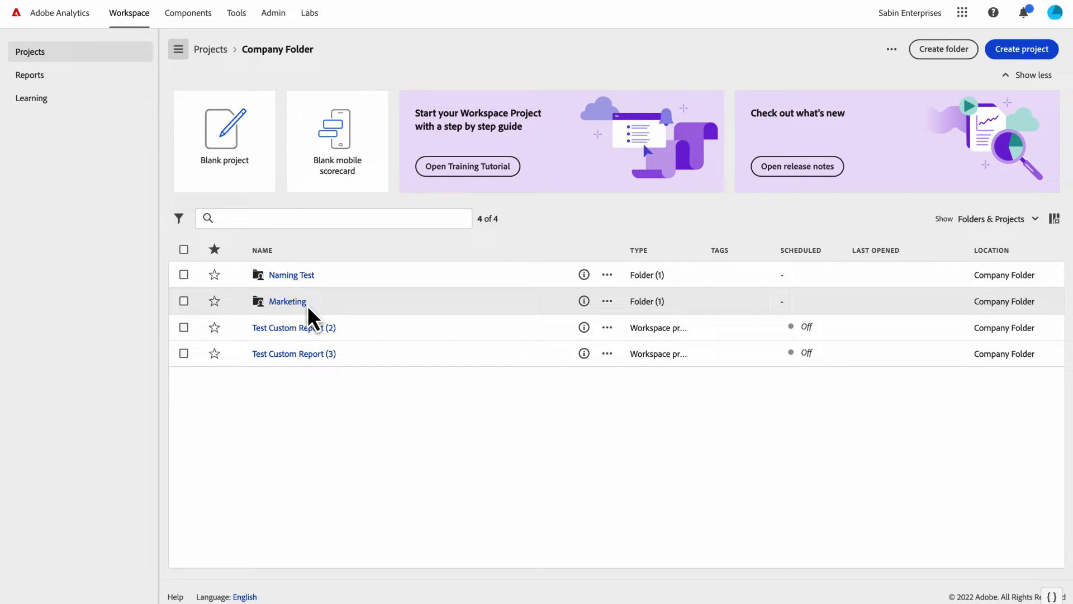
pyautogui.click(222, 49)
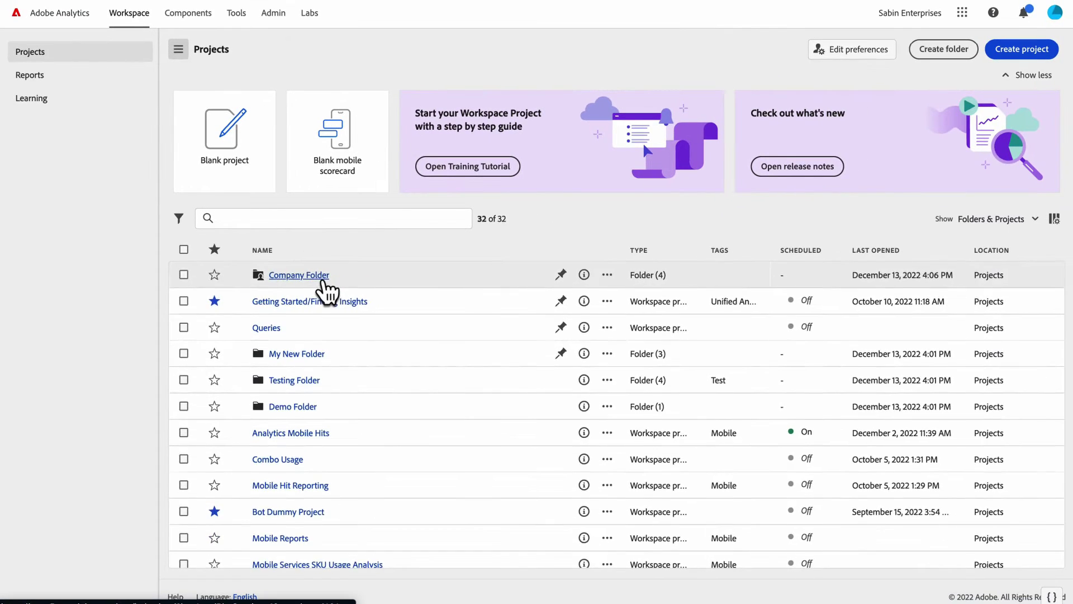
pyautogui.click(323, 280)
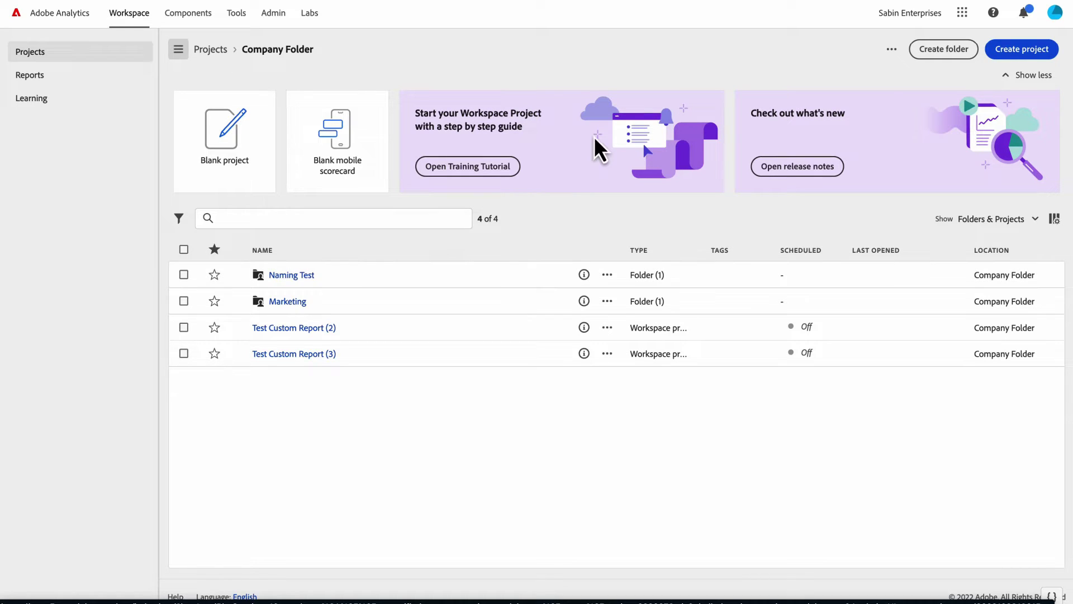
pyautogui.click(220, 49)
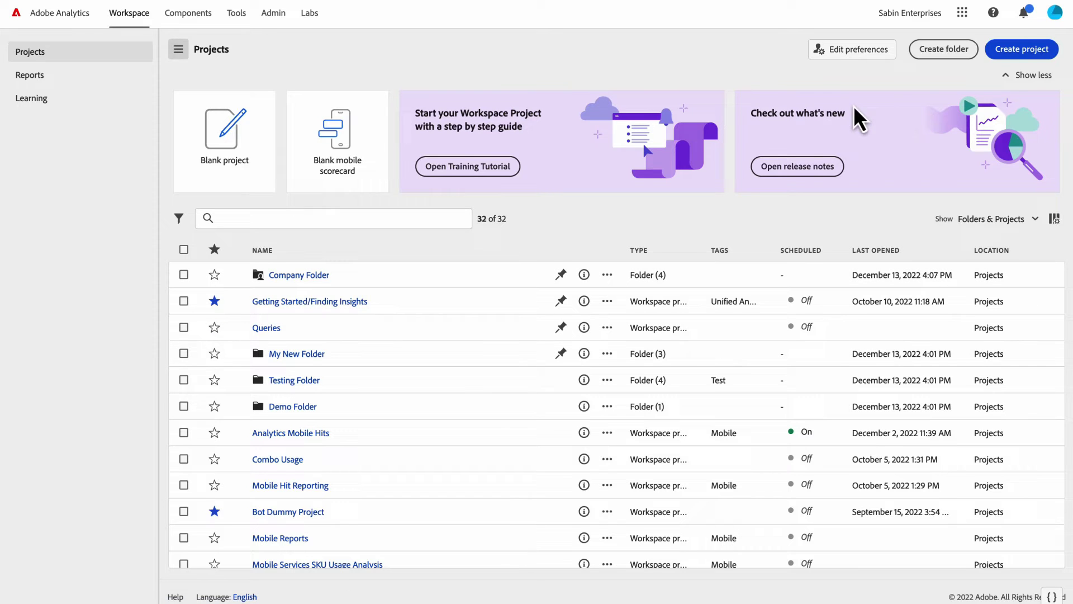
# Step: Create a new top-level folder named 'Recording Folder'
pyautogui.click(950, 52)
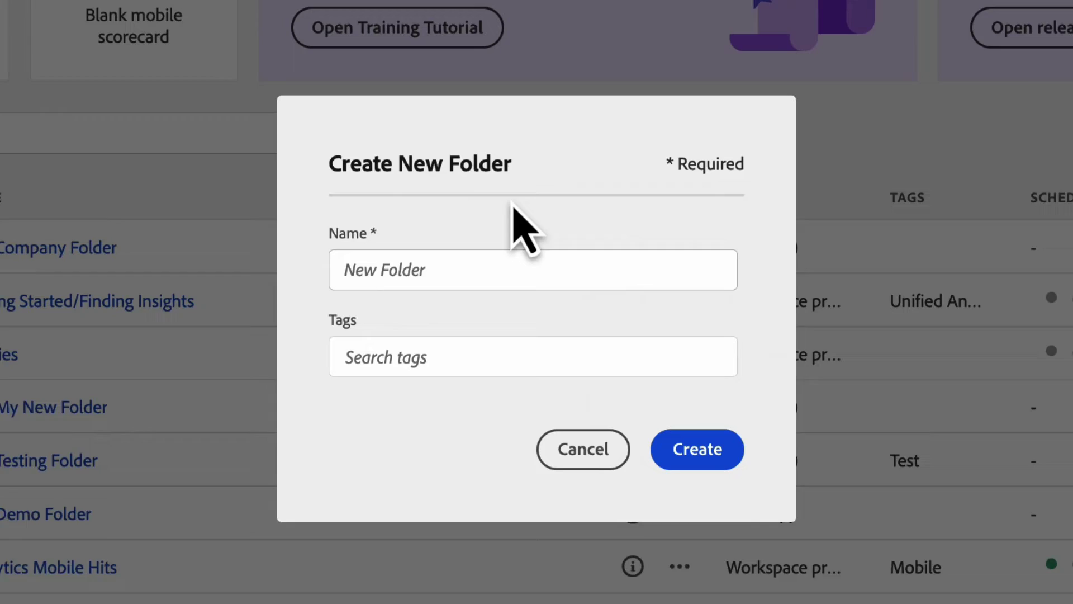
pyautogui.click(435, 270)
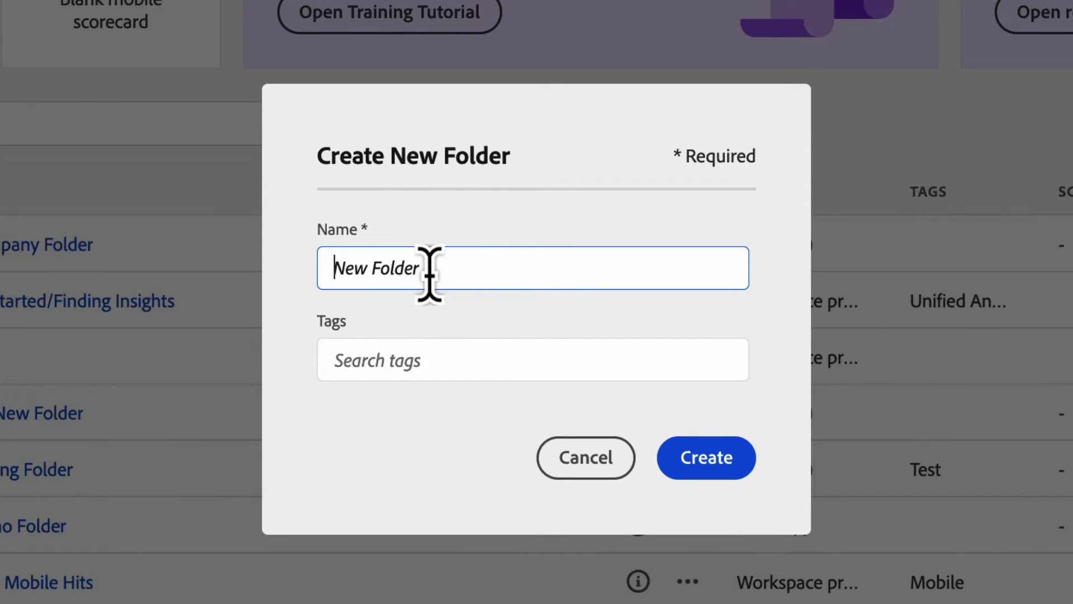
pyautogui.write('Recording Fo')
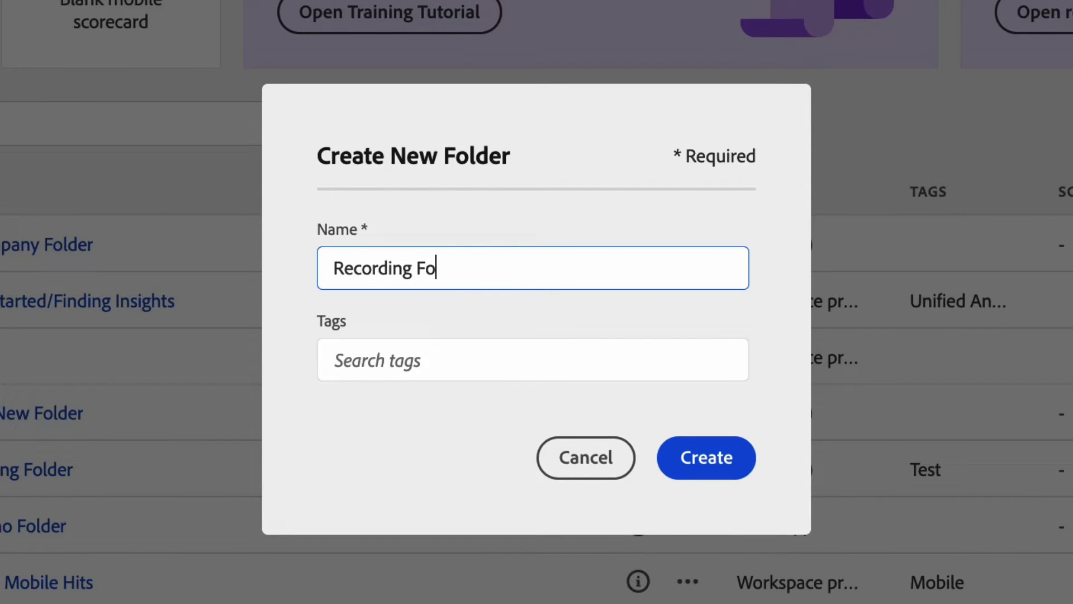
pyautogui.write('lder')
pyautogui.click(721, 456)
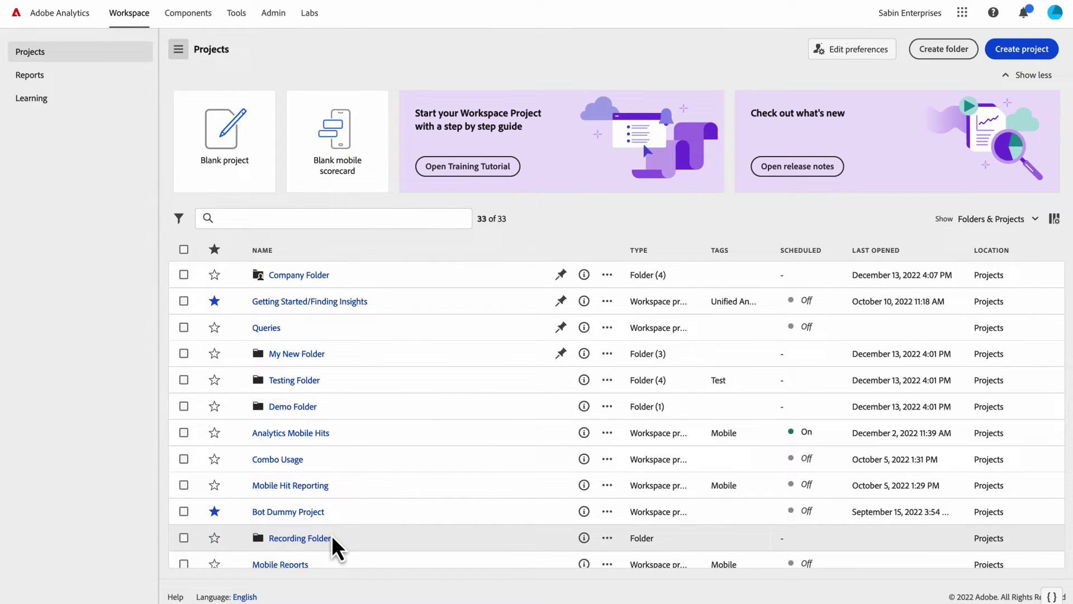
# Step: Inside Recording Folder, create a folder named 'Subfolder Test'
pyautogui.scroll(-1, 332, 536)
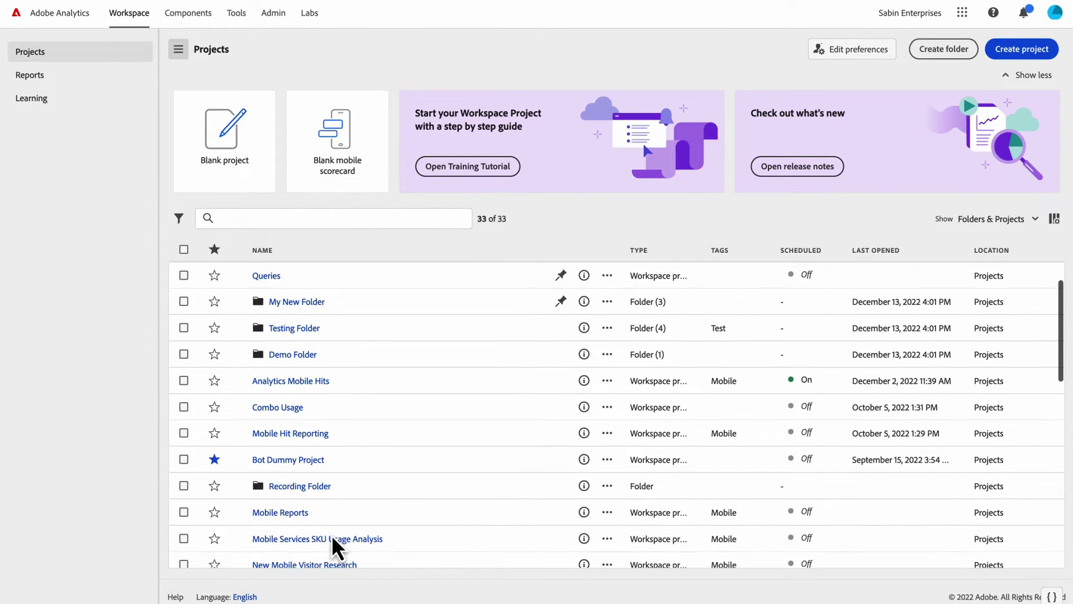
pyautogui.click(313, 487)
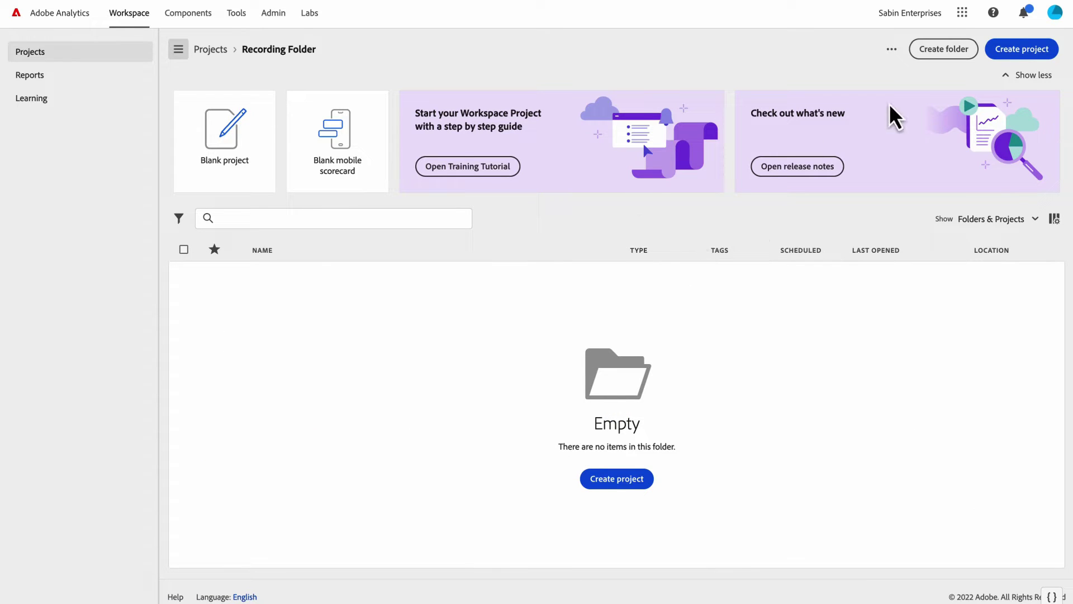
pyautogui.click(934, 49)
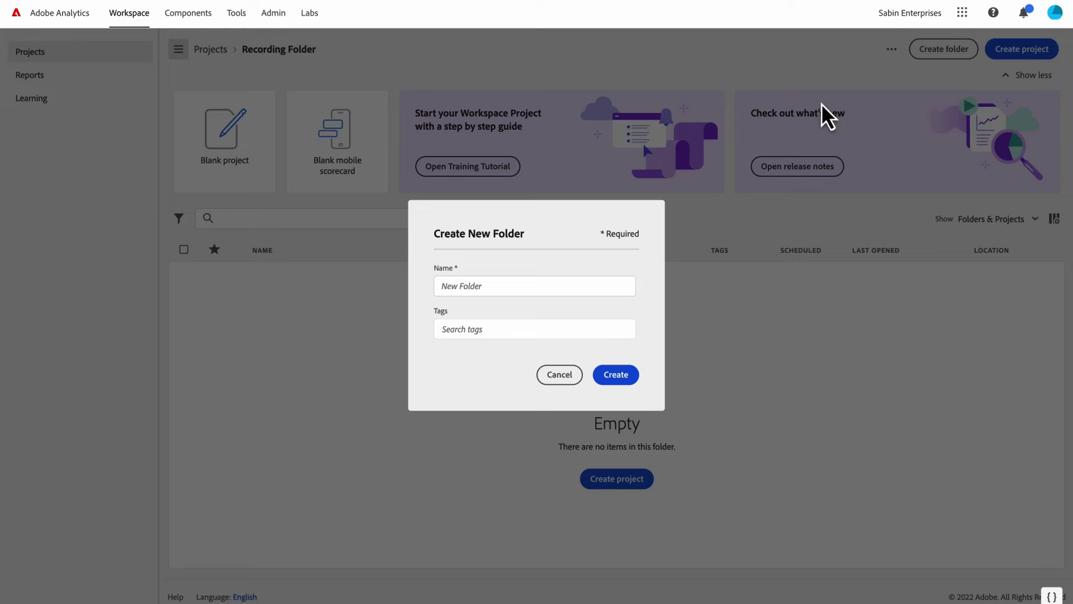
pyautogui.write('Subfolder Test')
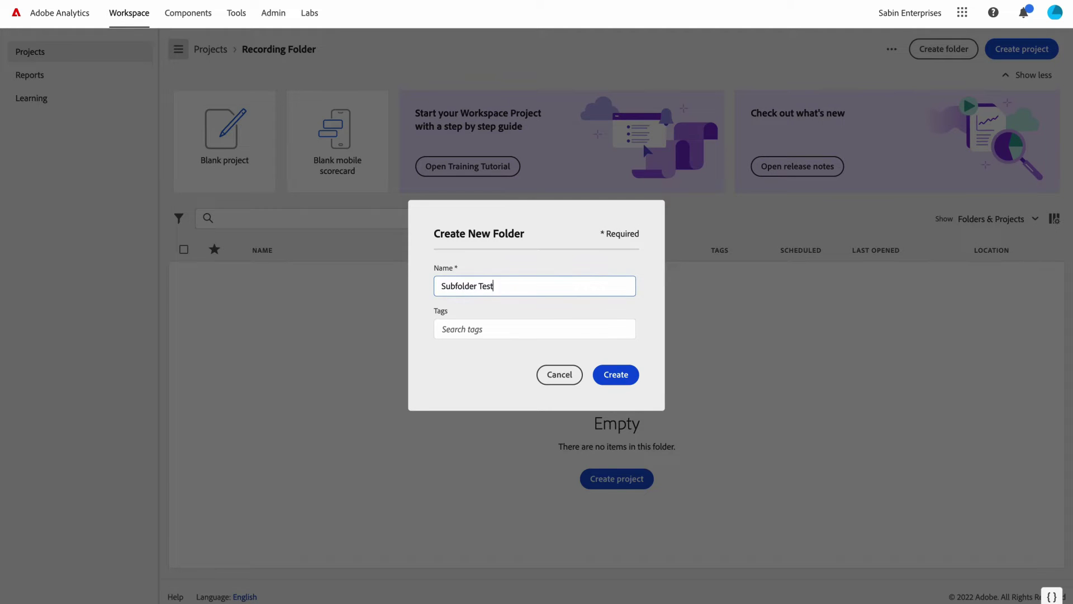
pyautogui.click(621, 375)
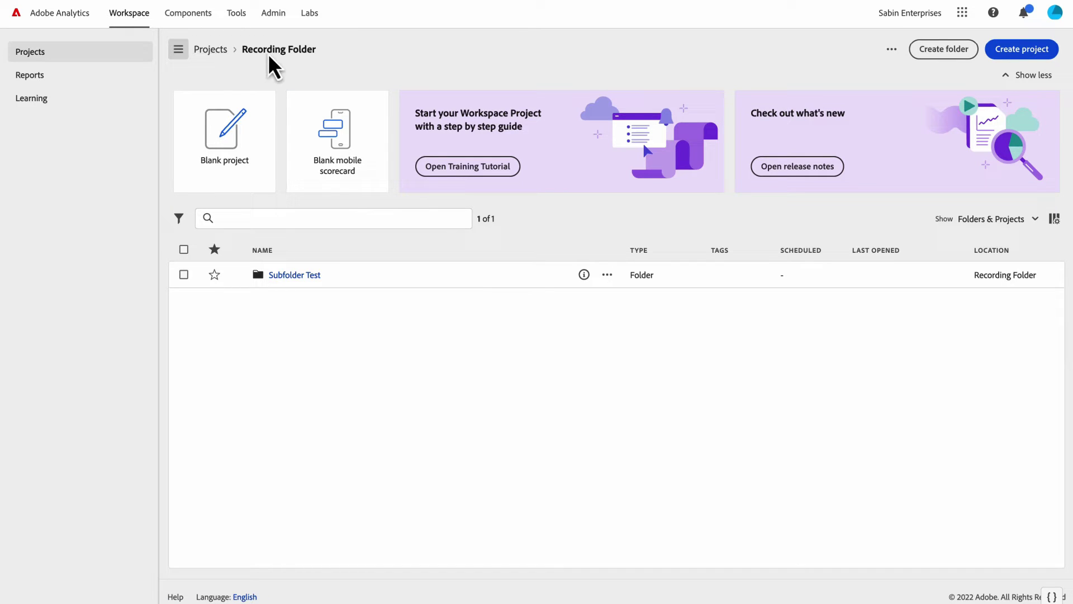
# Step: Move Testing Folder into Recording Folder and check the moved folder's contents
pyautogui.click(223, 49)
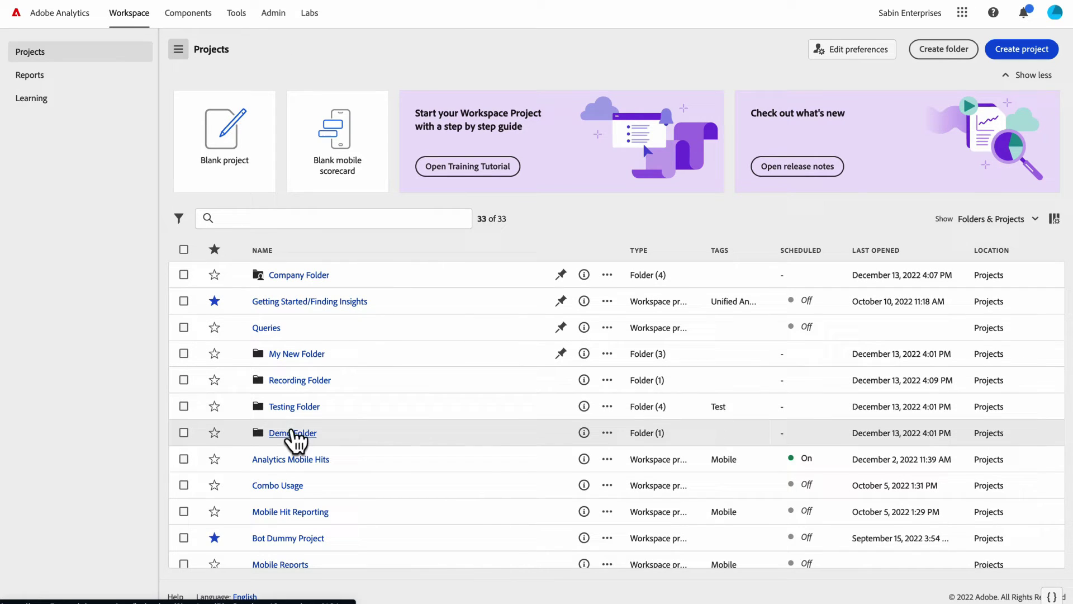
pyautogui.click(184, 406)
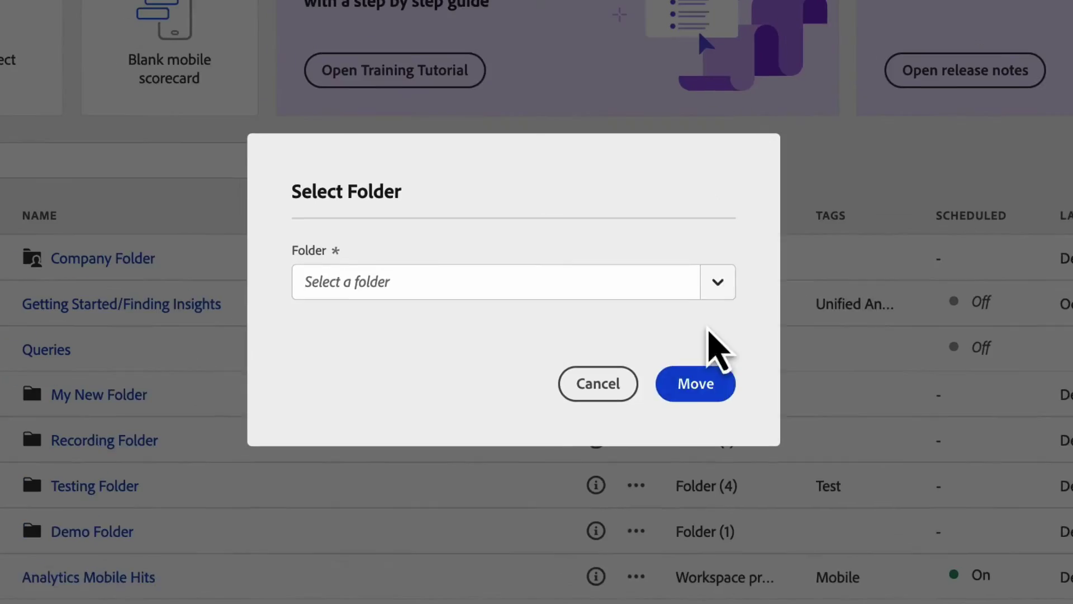
pyautogui.click(733, 293)
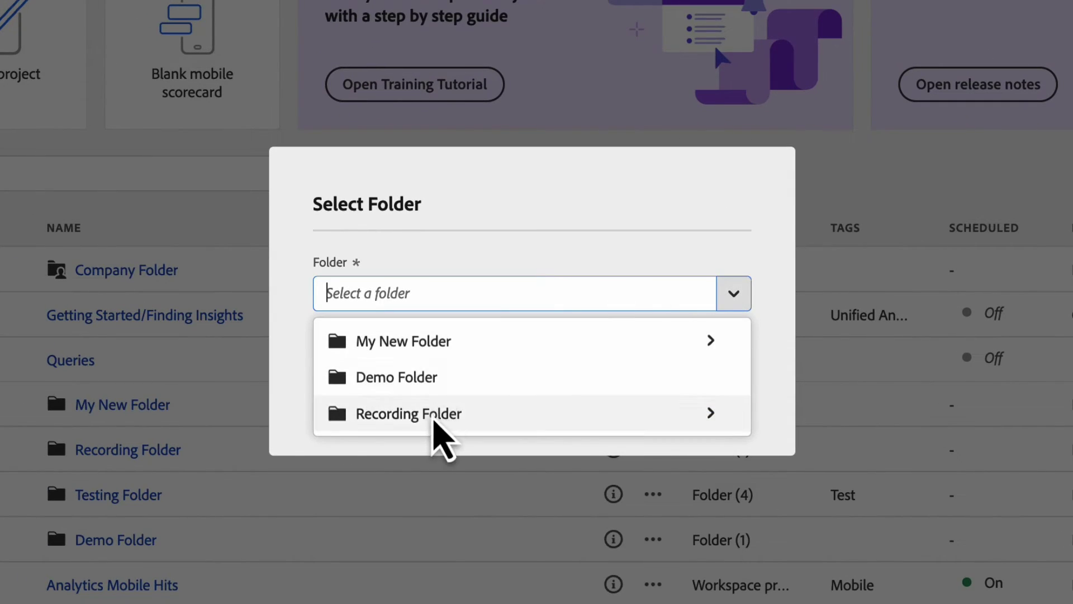
pyautogui.click(434, 416)
pyautogui.click(709, 392)
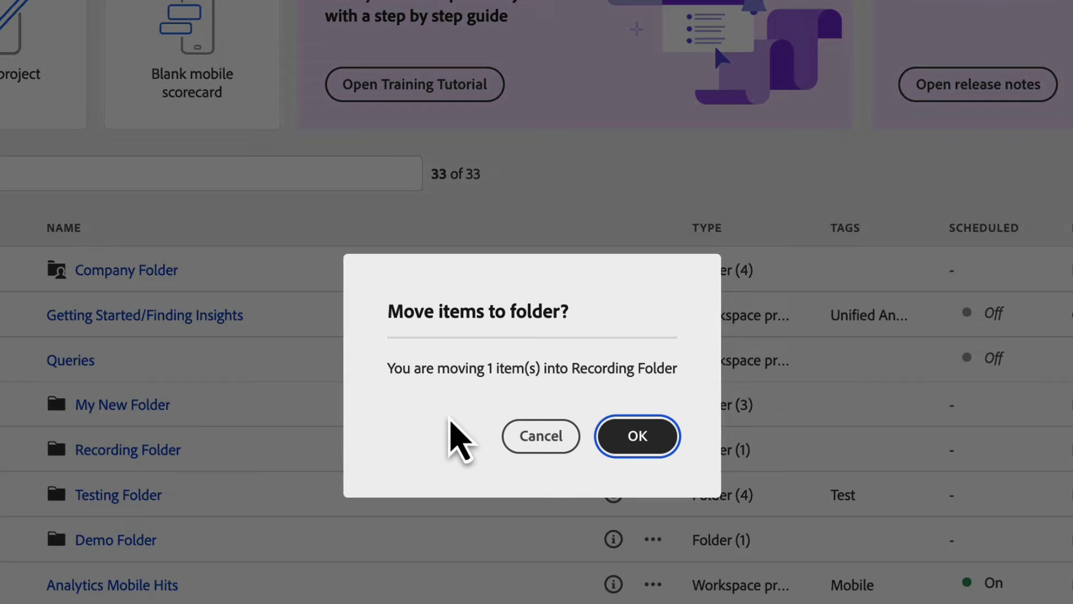
pyautogui.click(676, 437)
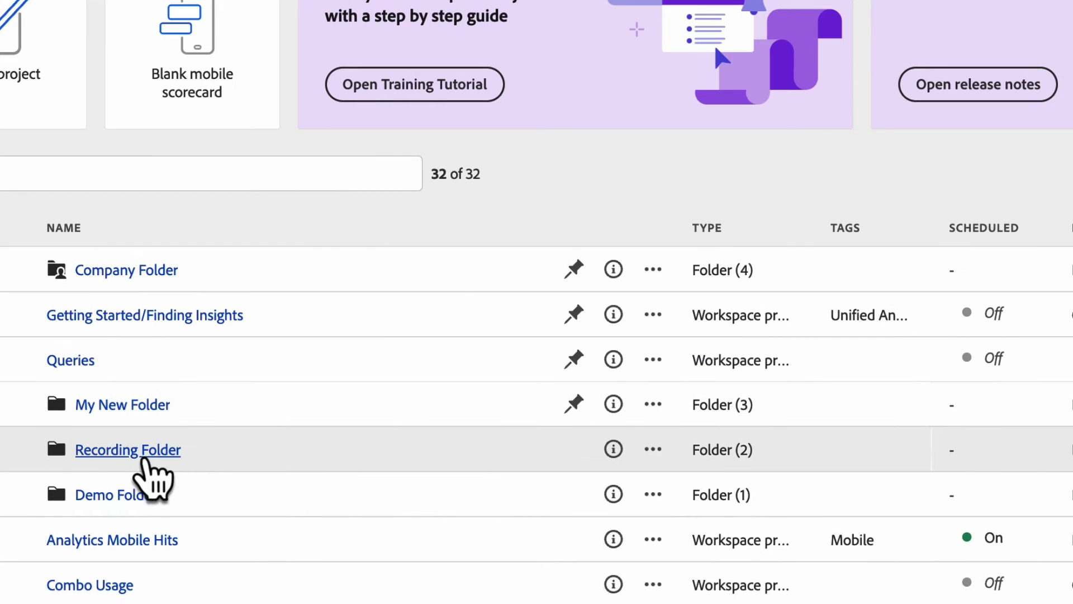
pyautogui.click(144, 453)
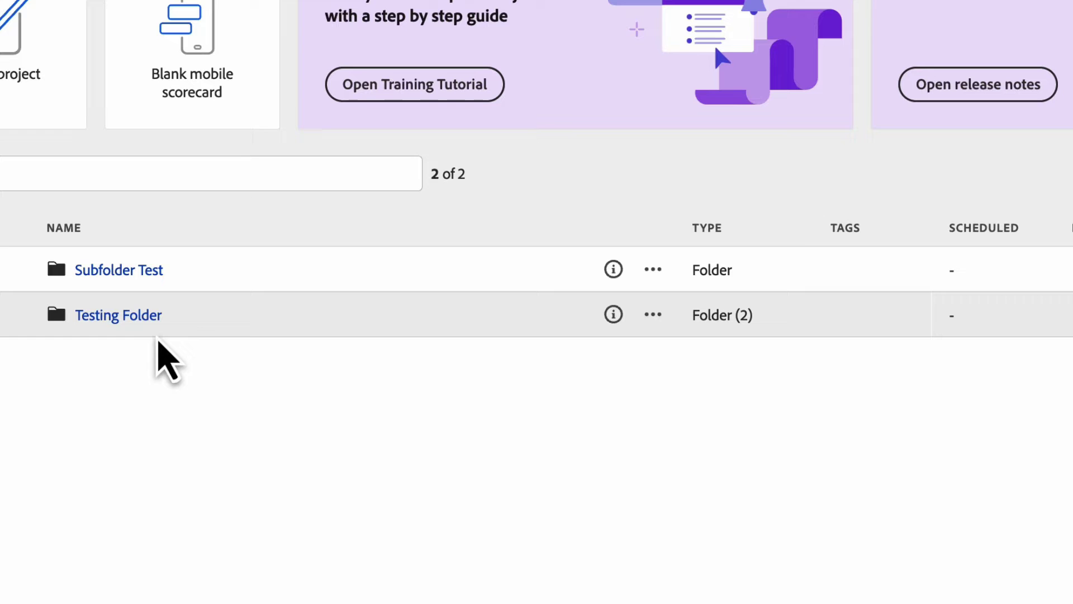
pyautogui.click(134, 319)
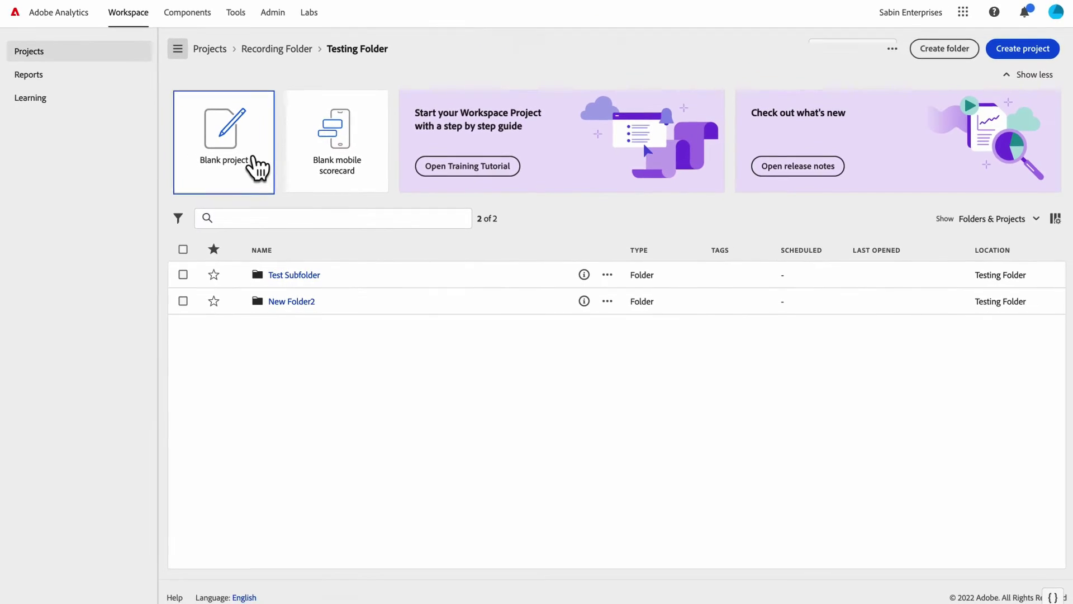
# Step: Move the Quick Segments Demo project into Recording Folder and verify it arrived
pyautogui.click(211, 51)
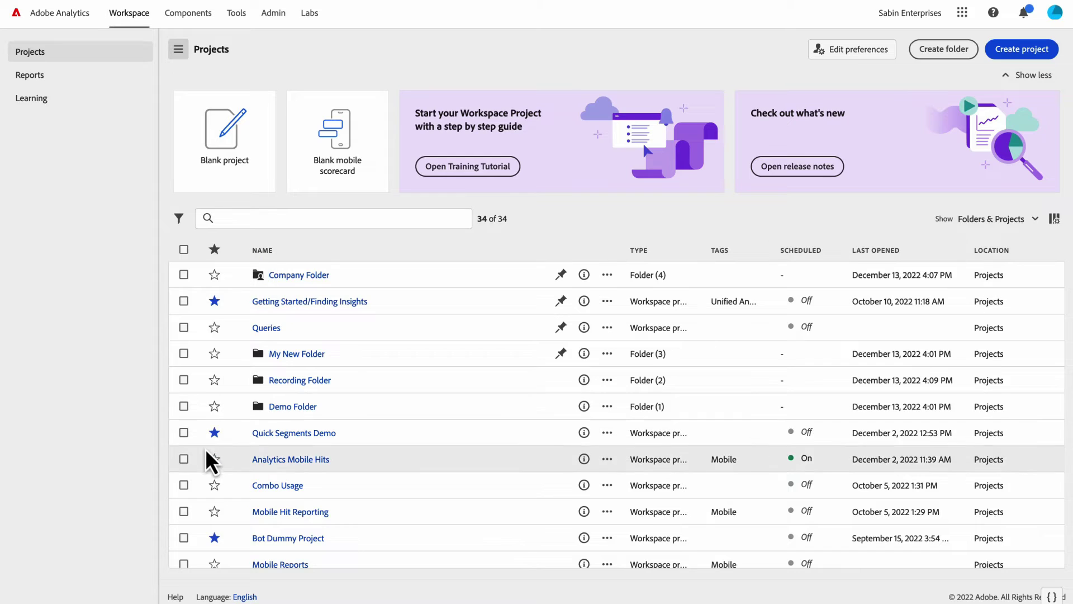
pyautogui.click(183, 432)
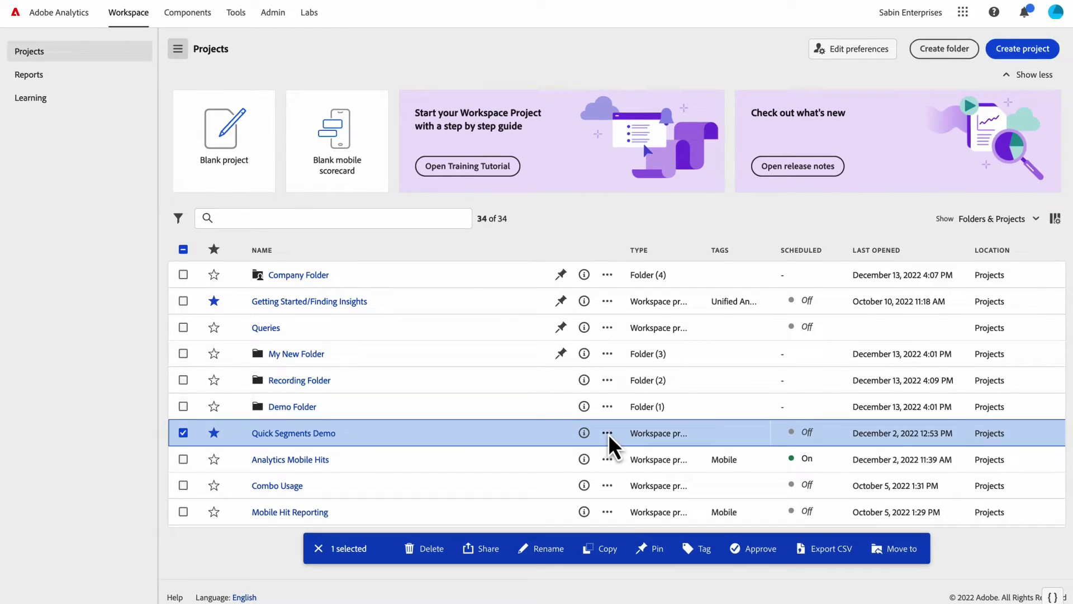
pyautogui.click(607, 432)
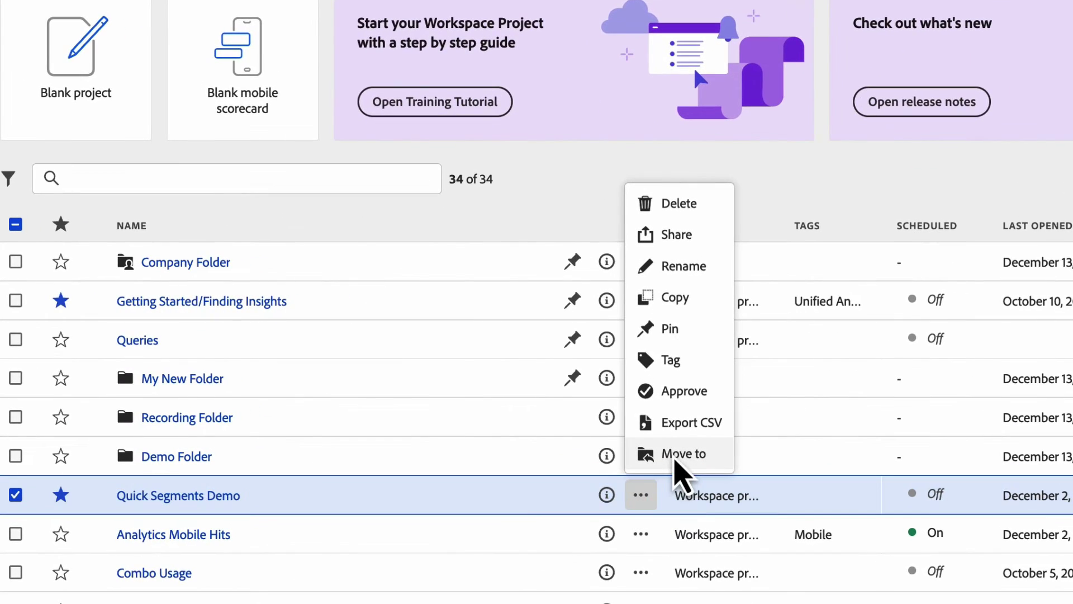
pyautogui.click(677, 457)
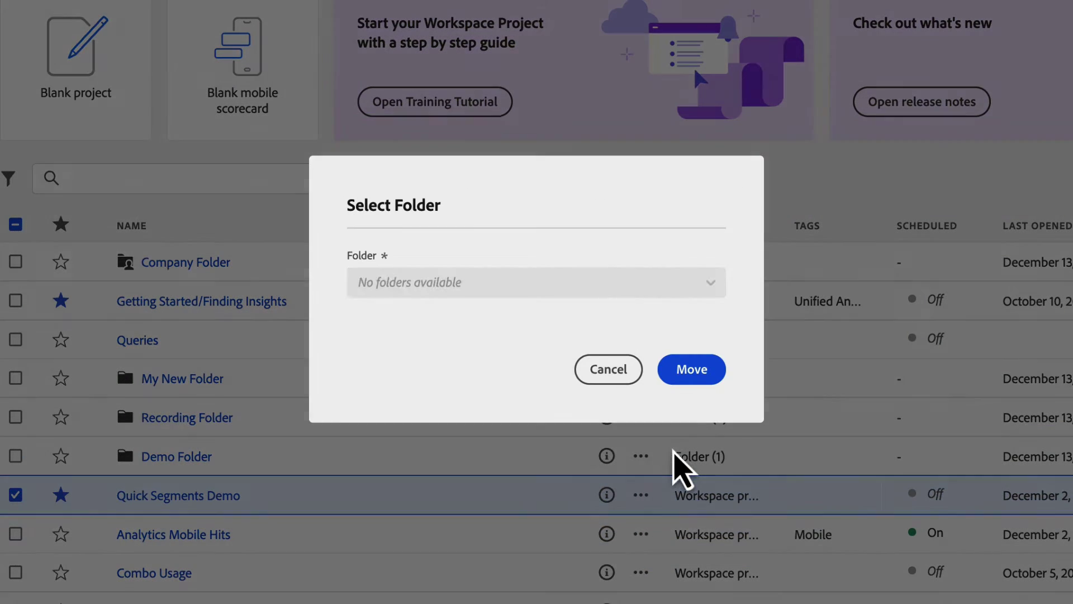
pyautogui.click(709, 285)
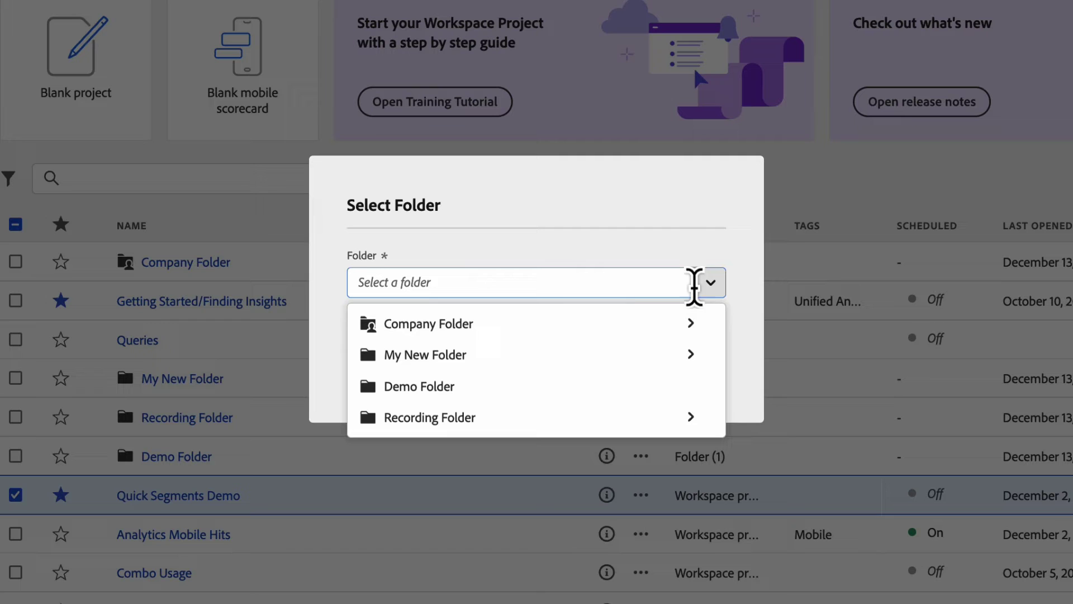
pyautogui.click(457, 422)
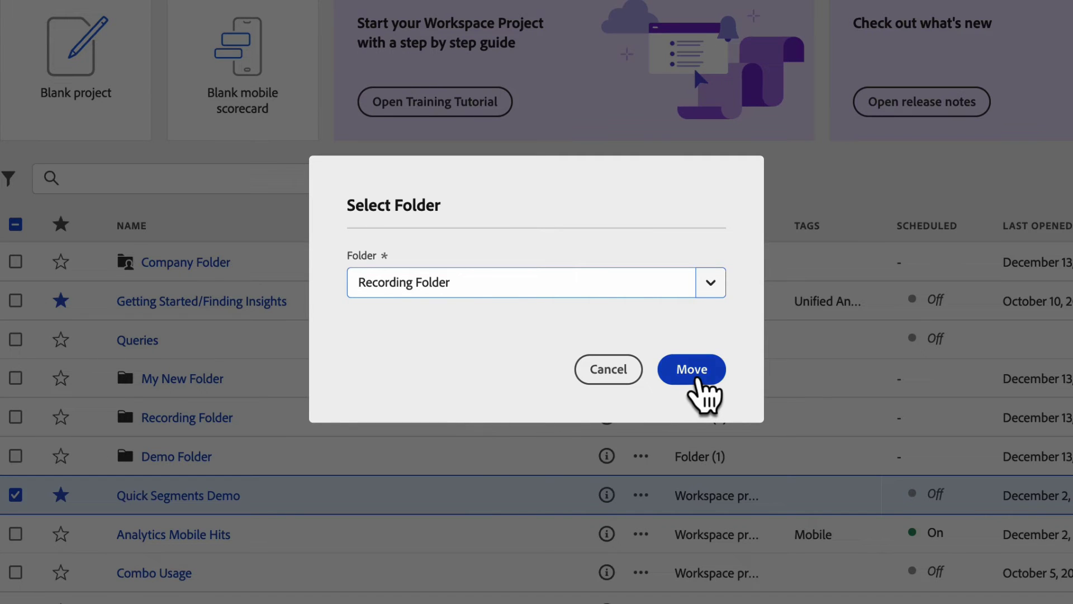
pyautogui.click(694, 369)
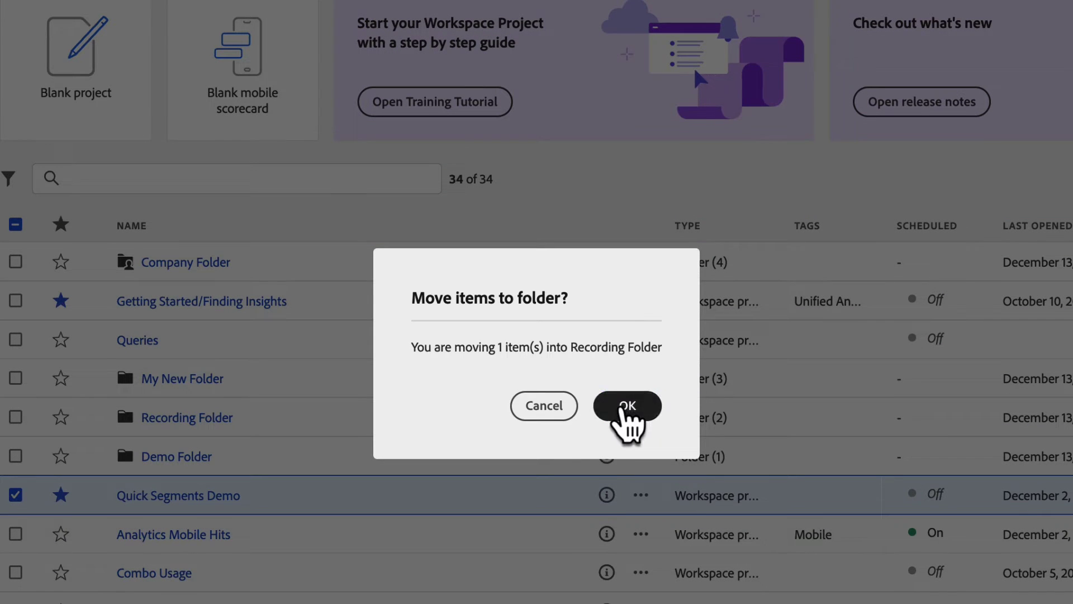
pyautogui.click(626, 407)
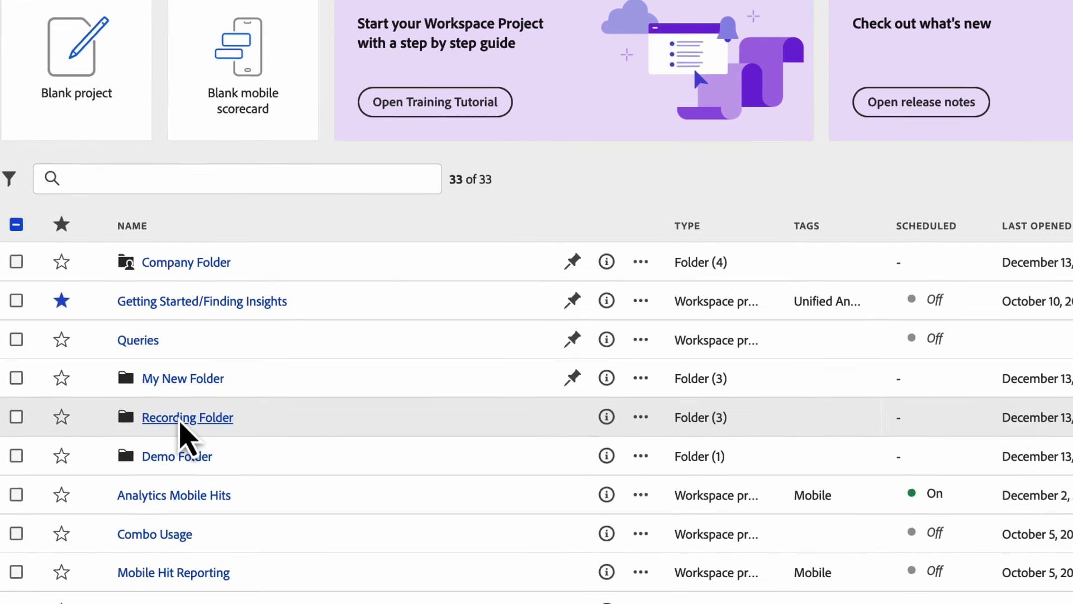
pyautogui.click(187, 419)
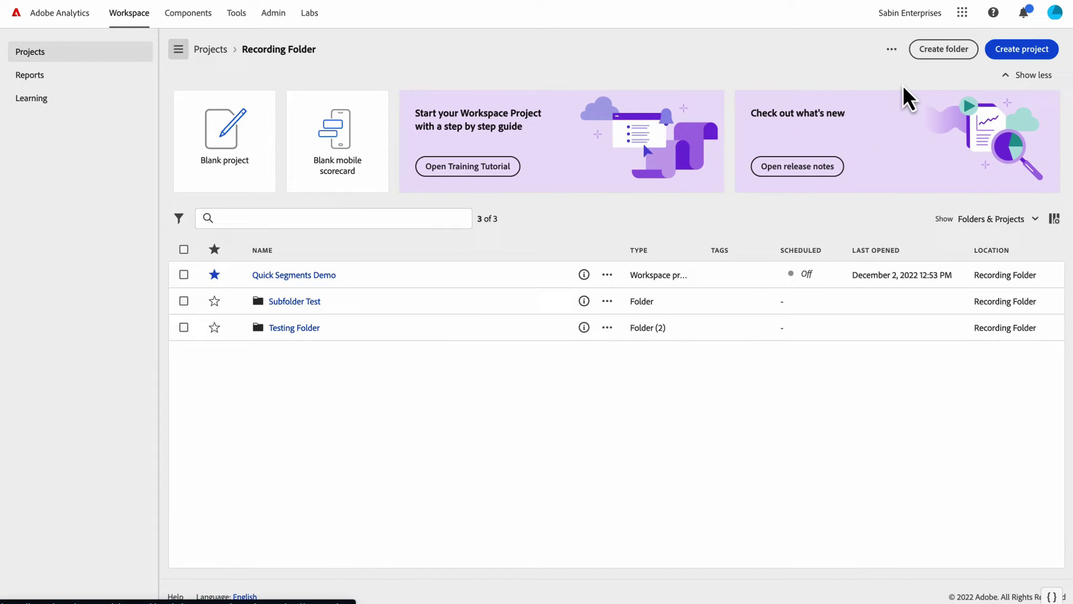
# Step: Show the options menu for Recording Folder
pyautogui.click(891, 49)
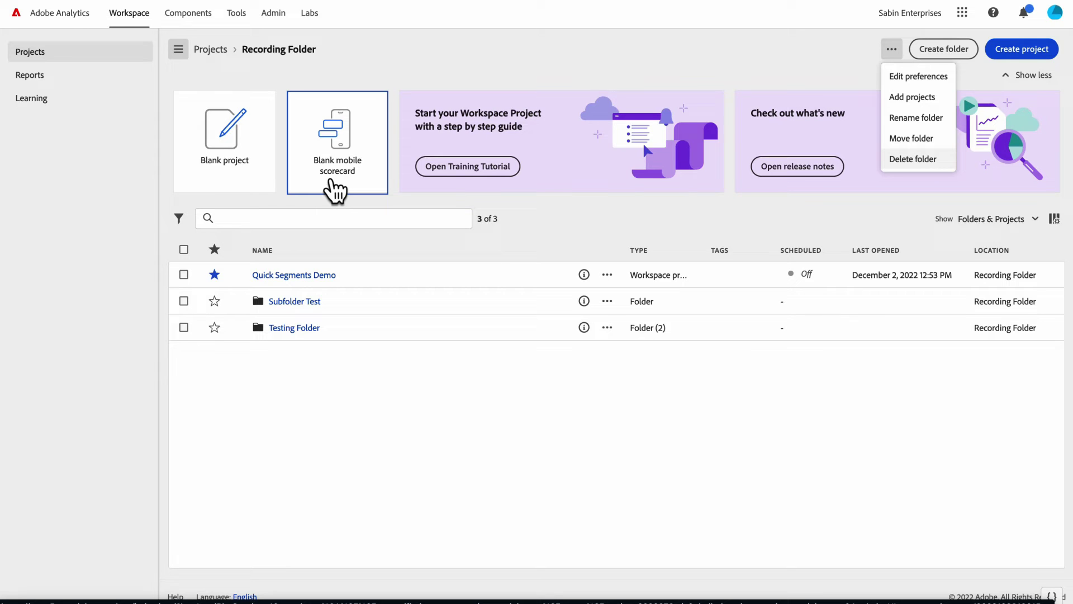
# Step: Add the Test Custom Report (2) project to Recording Folder and confirm the move
pyautogui.click(899, 100)
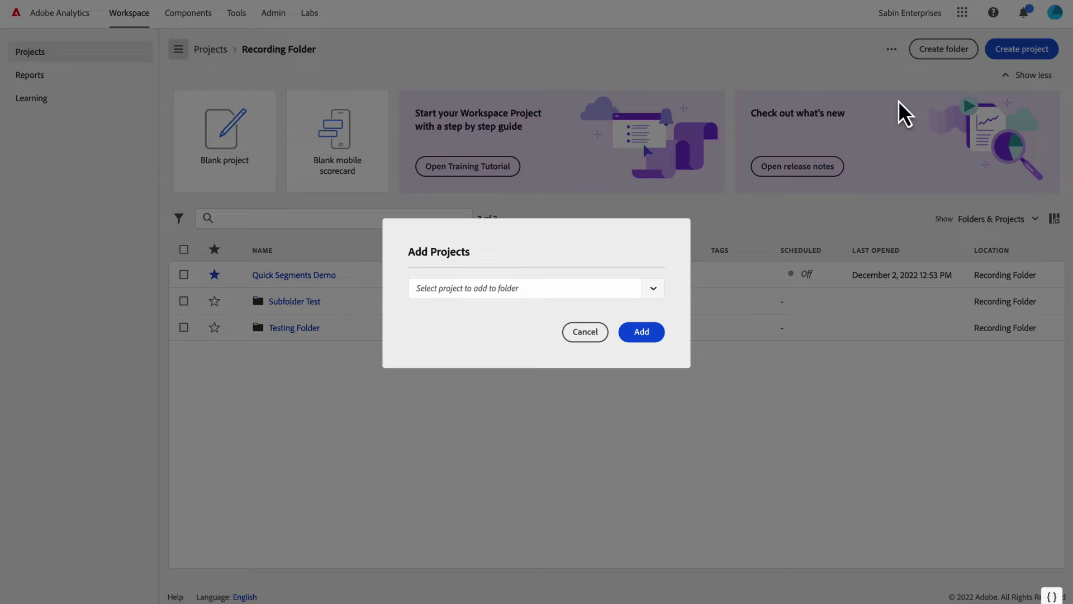
pyautogui.click(654, 292)
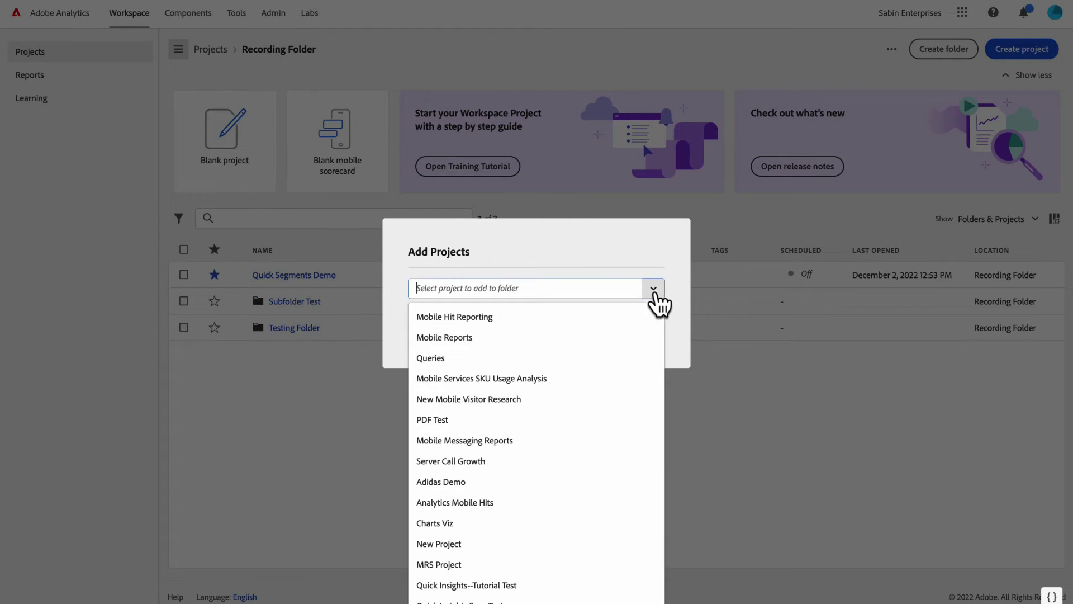
pyautogui.scroll(-10, 563, 412)
pyautogui.scroll(5, 564, 412)
pyautogui.scroll(-5, 564, 412)
pyautogui.click(513, 373)
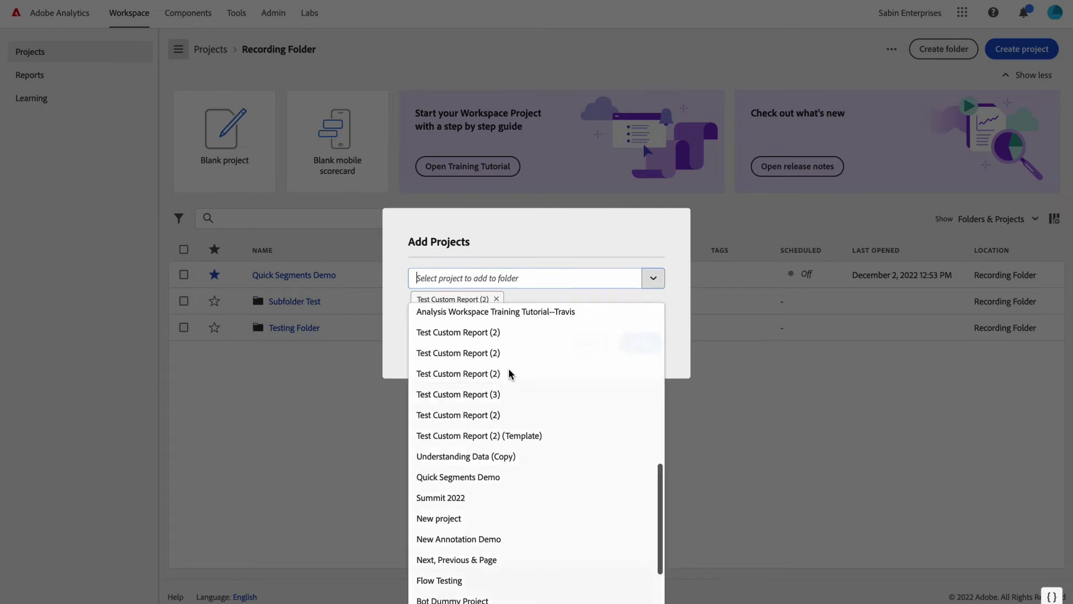
pyautogui.click(636, 358)
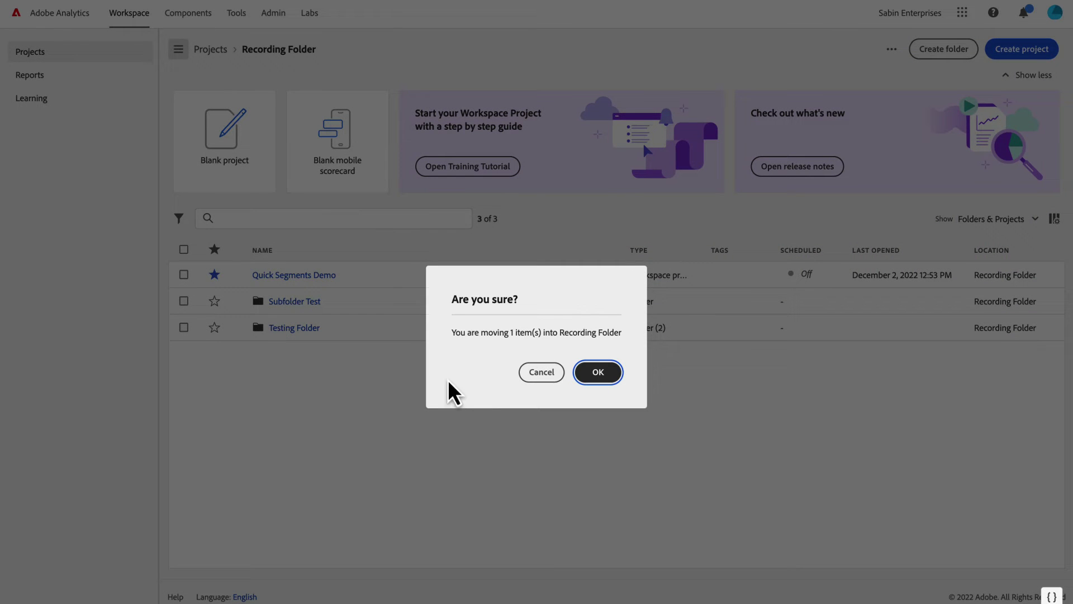
pyautogui.click(601, 373)
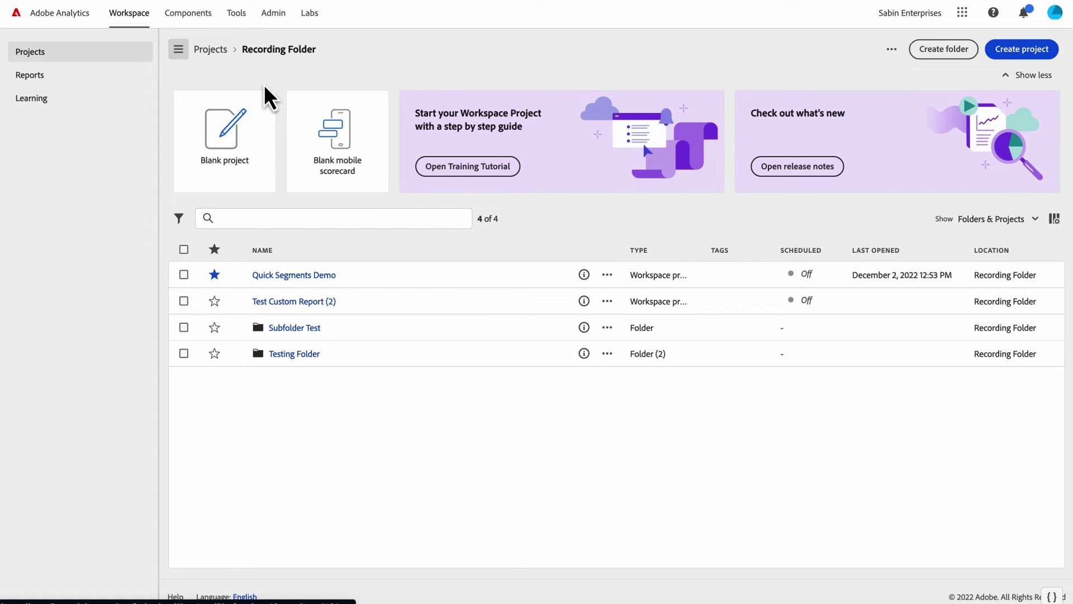
# Step: From the Projects list, open My New Folder and descend from Folder Level2 to Folder Level10
pyautogui.click(211, 49)
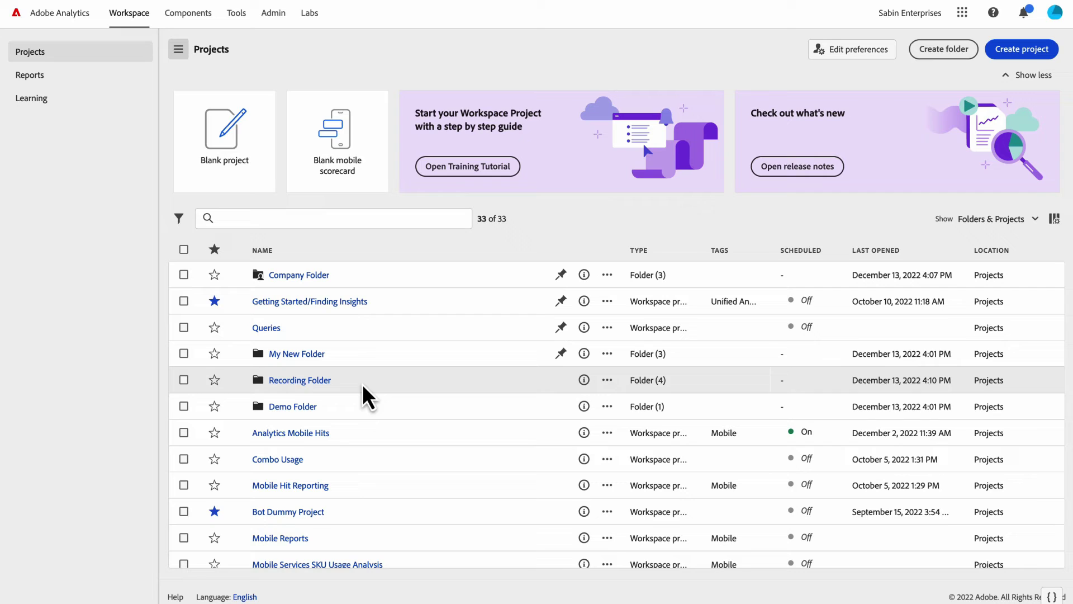
pyautogui.click(308, 354)
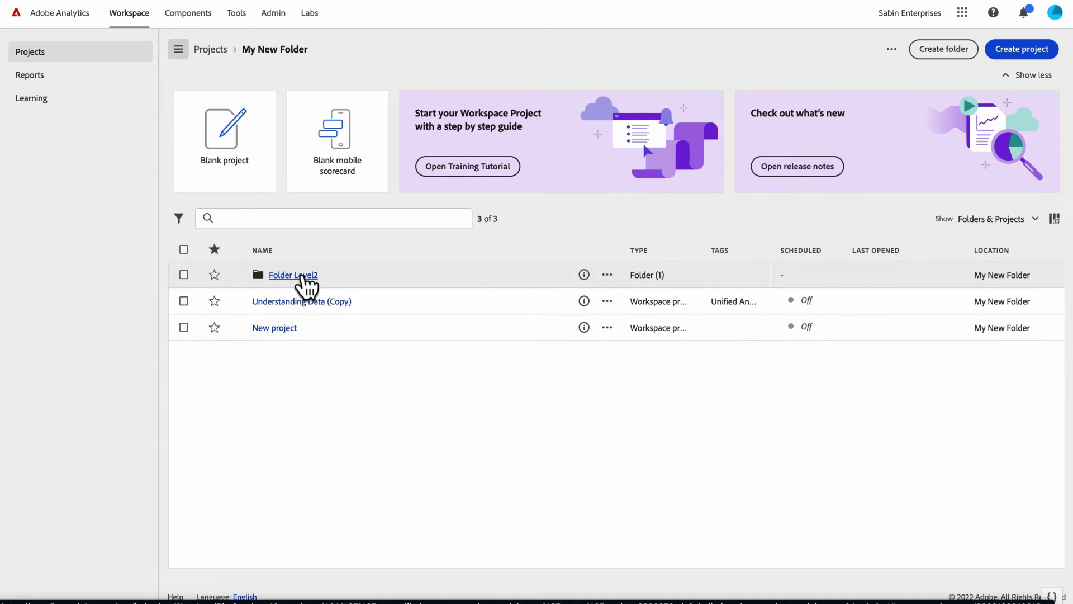
pyautogui.click(302, 276)
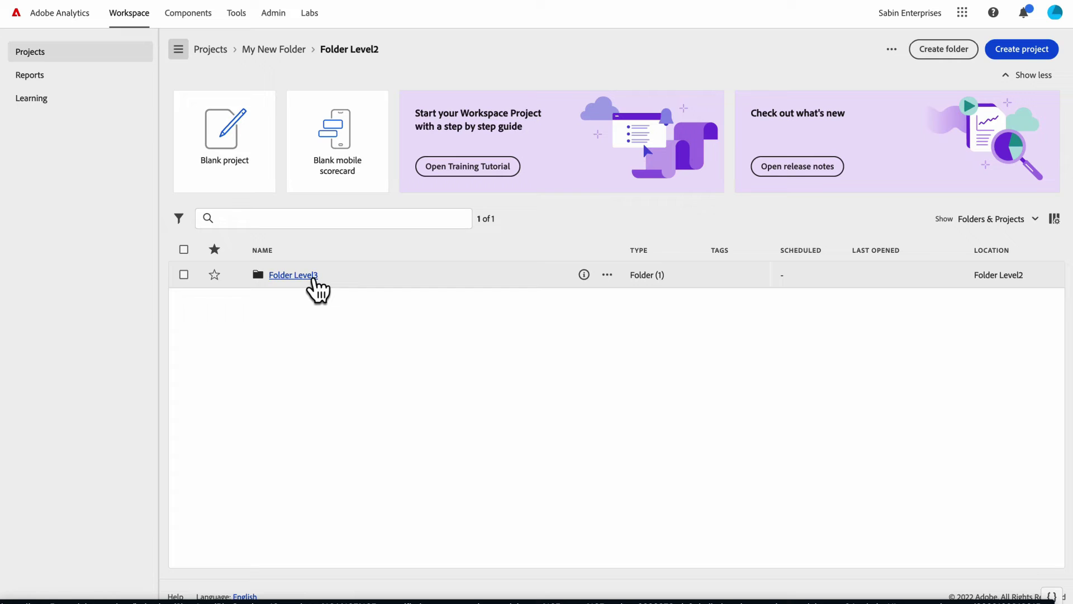
pyautogui.click(306, 278)
pyautogui.click(306, 277)
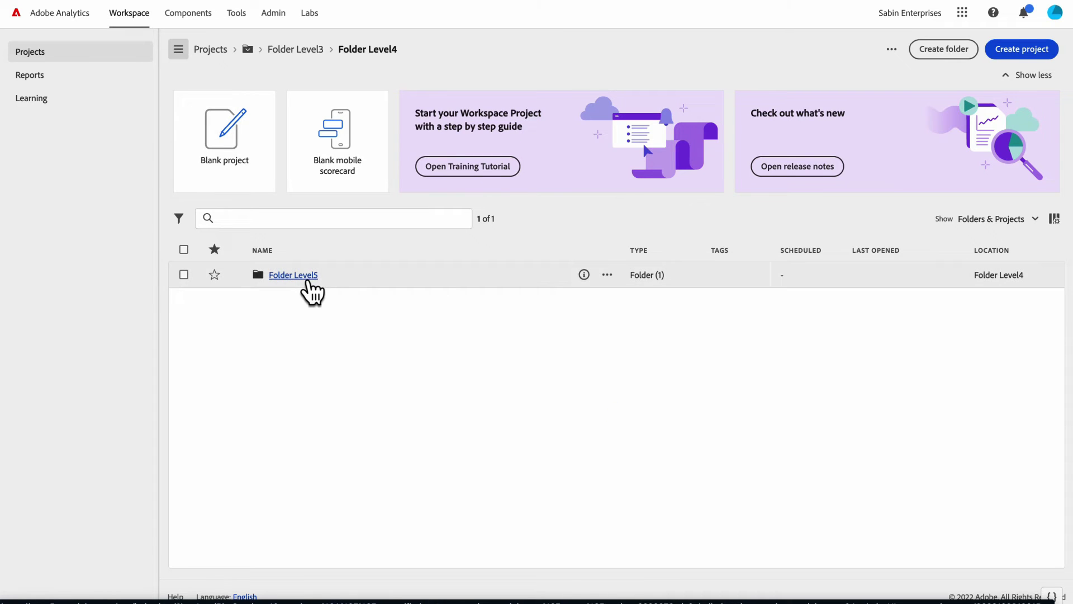
pyautogui.click(306, 278)
pyautogui.click(307, 278)
pyautogui.click(307, 278)
pyautogui.click(307, 278)
pyautogui.click(307, 278)
pyautogui.click(307, 278)
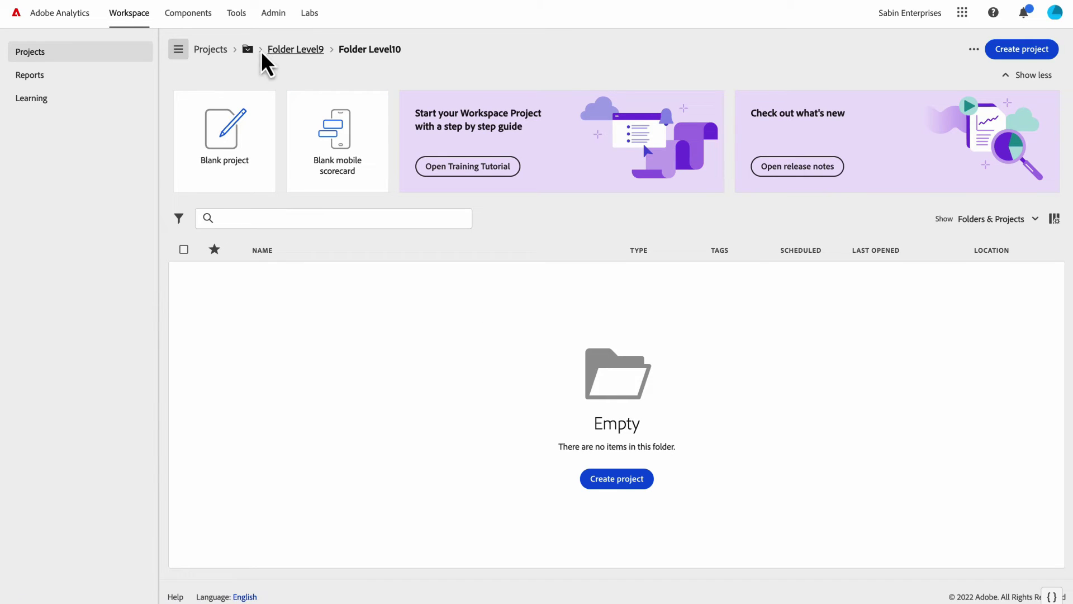
# Step: Go up to Folder Level9, reopen Level10, jump to Folder Level4, then return to Projects
pyautogui.click(310, 56)
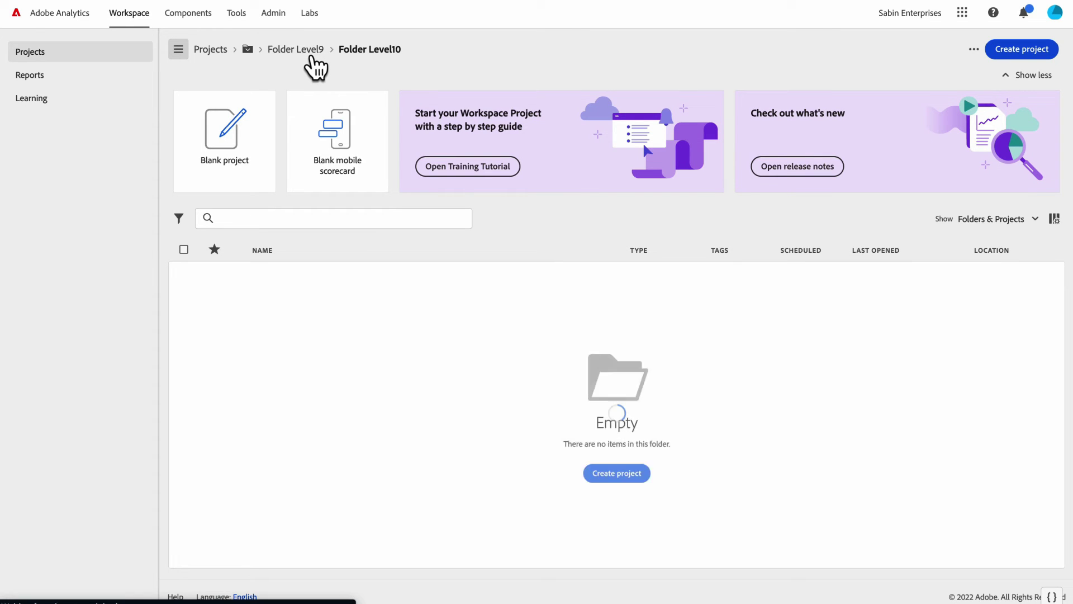
pyautogui.click(309, 274)
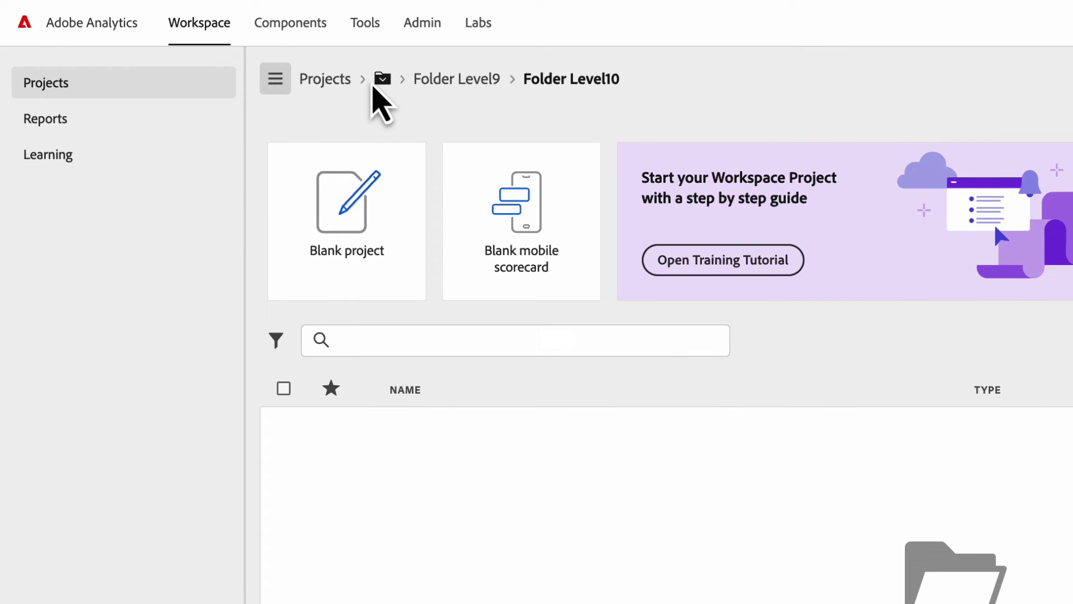
pyautogui.click(382, 78)
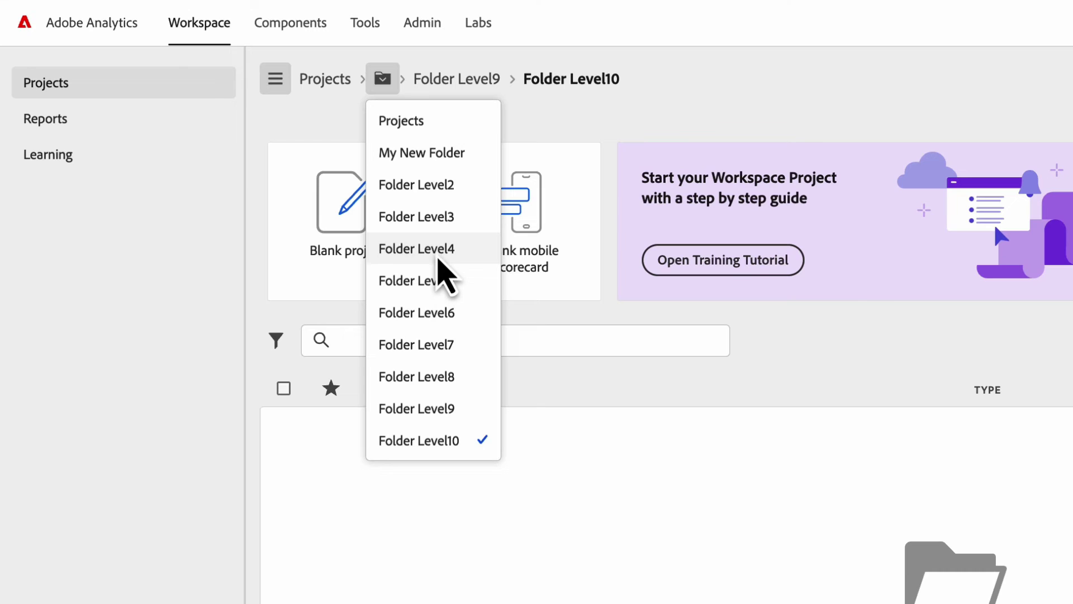
pyautogui.click(438, 257)
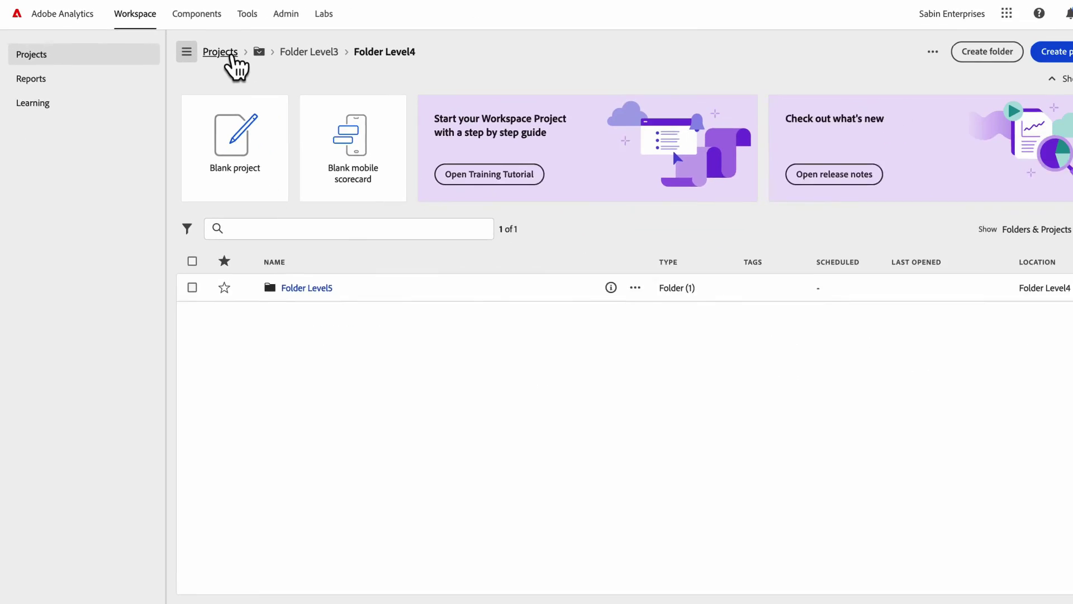
pyautogui.click(335, 80)
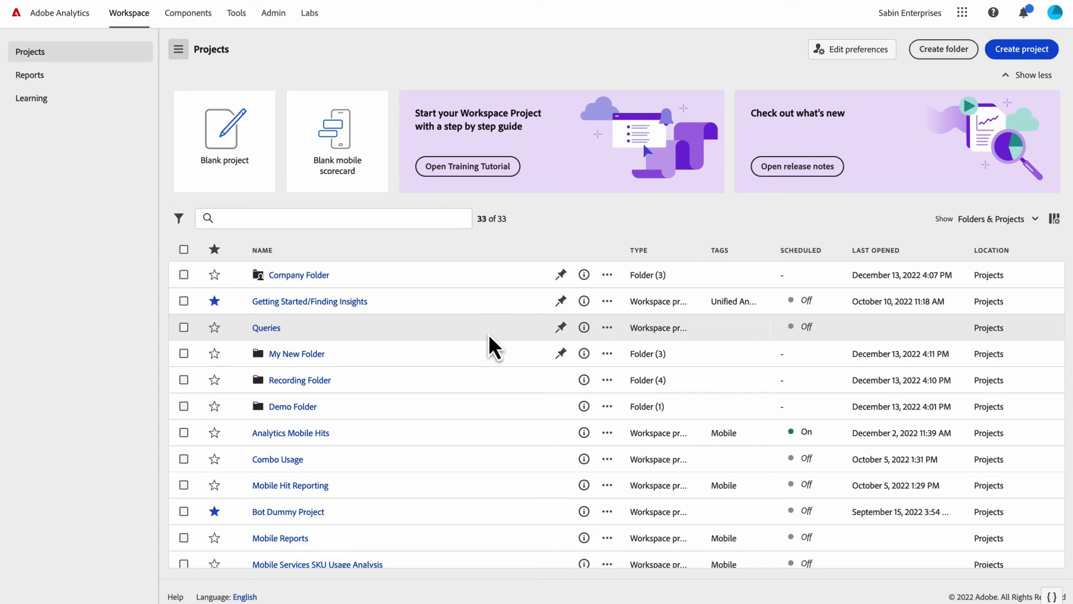
pyautogui.click(1033, 220)
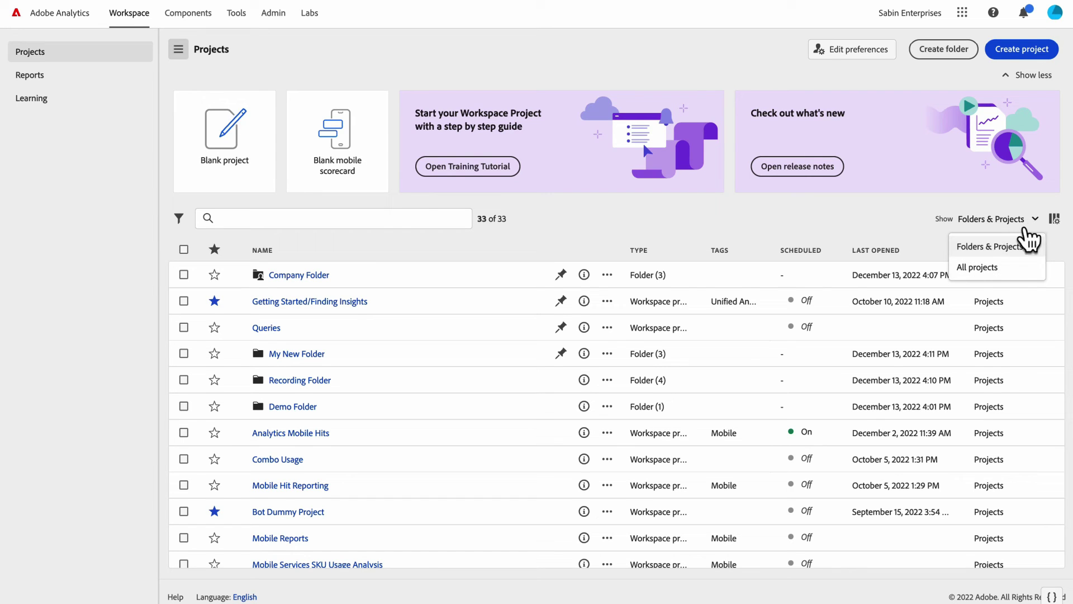
pyautogui.click(990, 268)
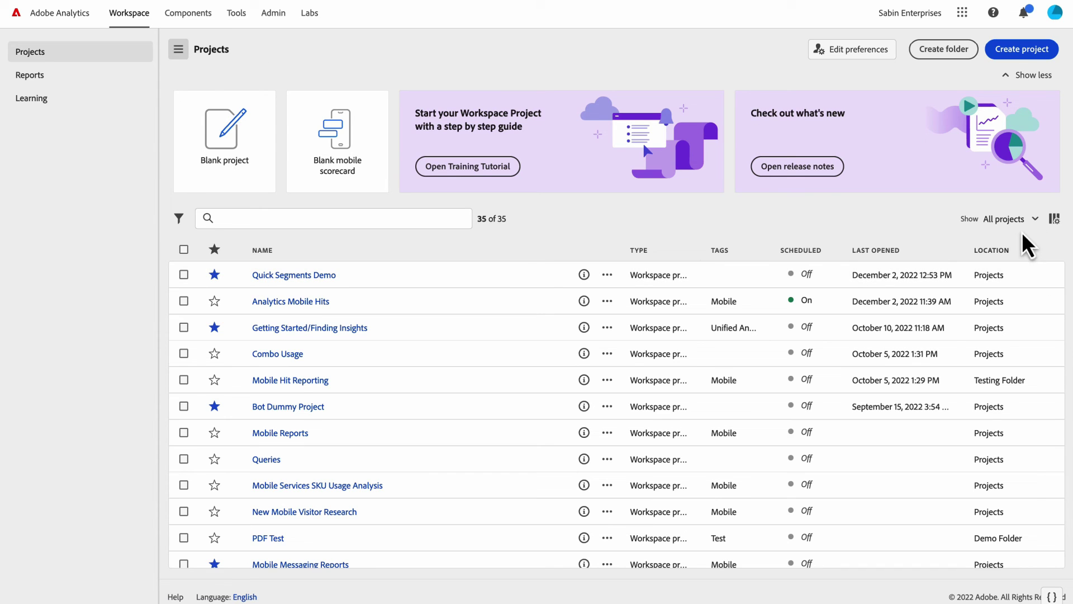
pyautogui.click(1006, 218)
pyautogui.click(995, 245)
# Step: Start a blank project with a Page freeform table and open its Save dialog
pyautogui.click(211, 119)
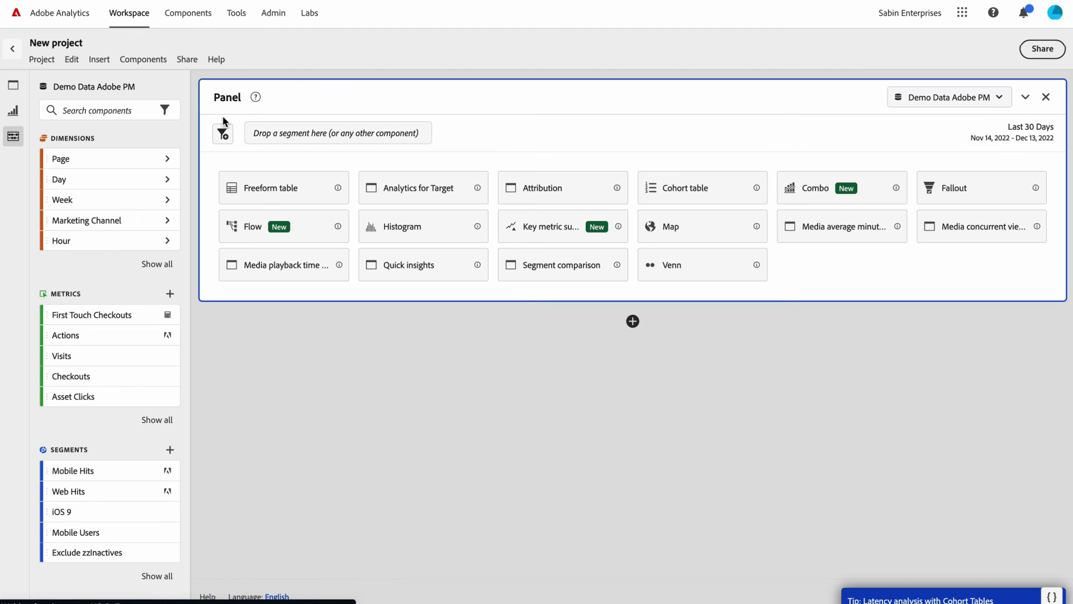
pyautogui.moveTo(129, 158); pyautogui.dragTo(313, 201)
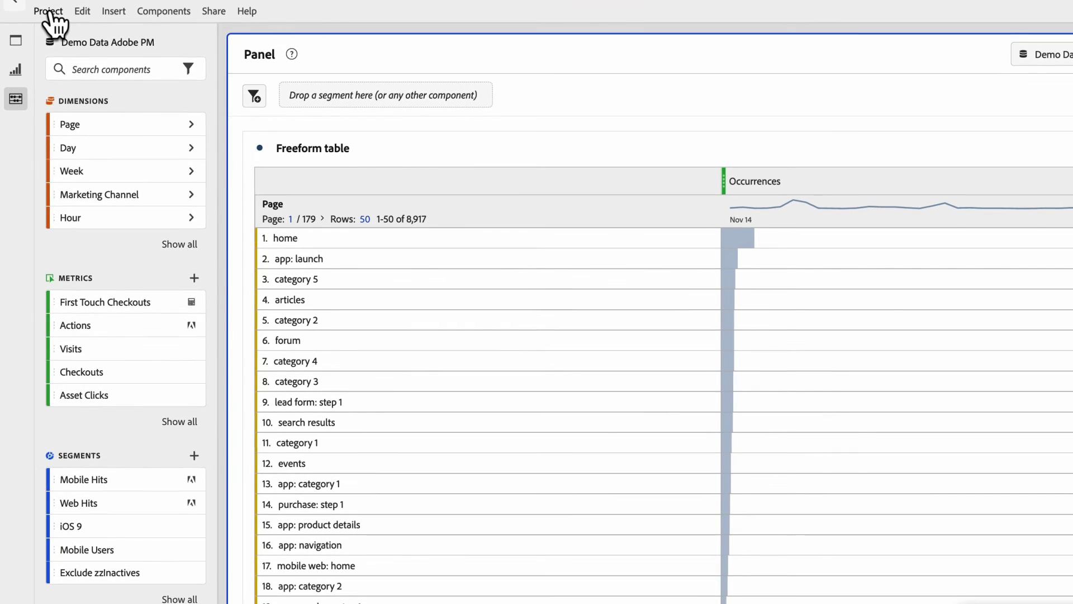
pyautogui.click(43, 45)
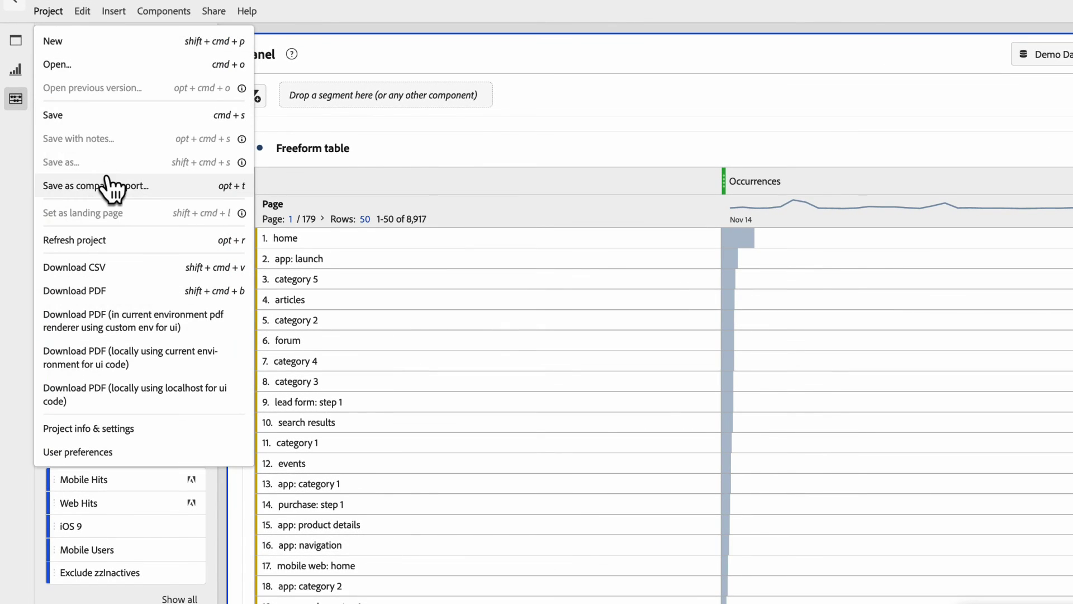
pyautogui.click(66, 143)
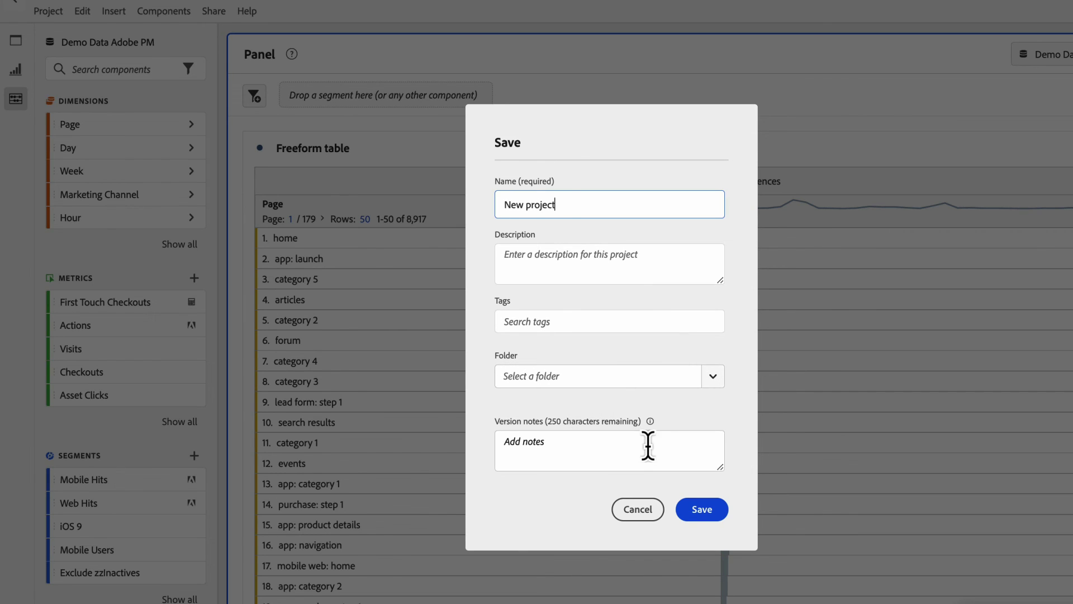
# Step: Save the project as 'Recording Demo Project' in Recording Folder
pyautogui.click(713, 379)
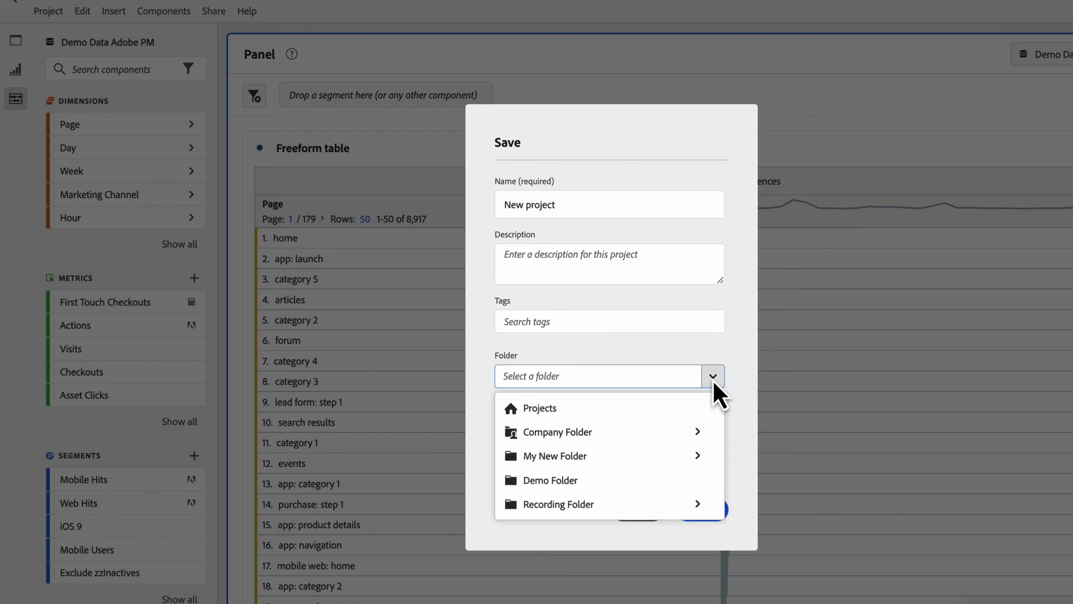
pyautogui.click(581, 503)
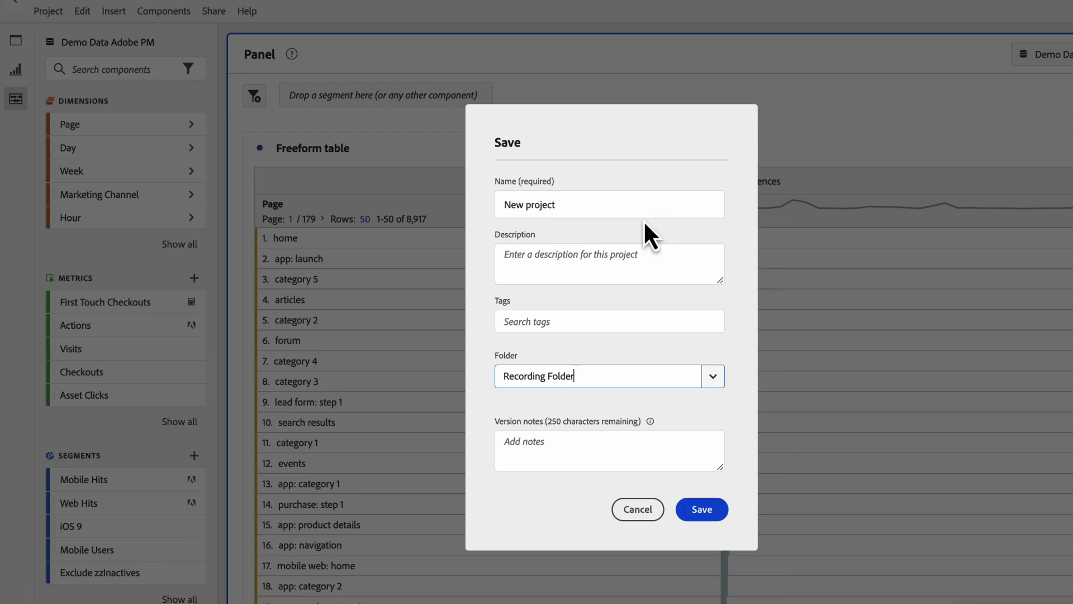
pyautogui.tripleClick(611, 209)
pyautogui.write('Recor')
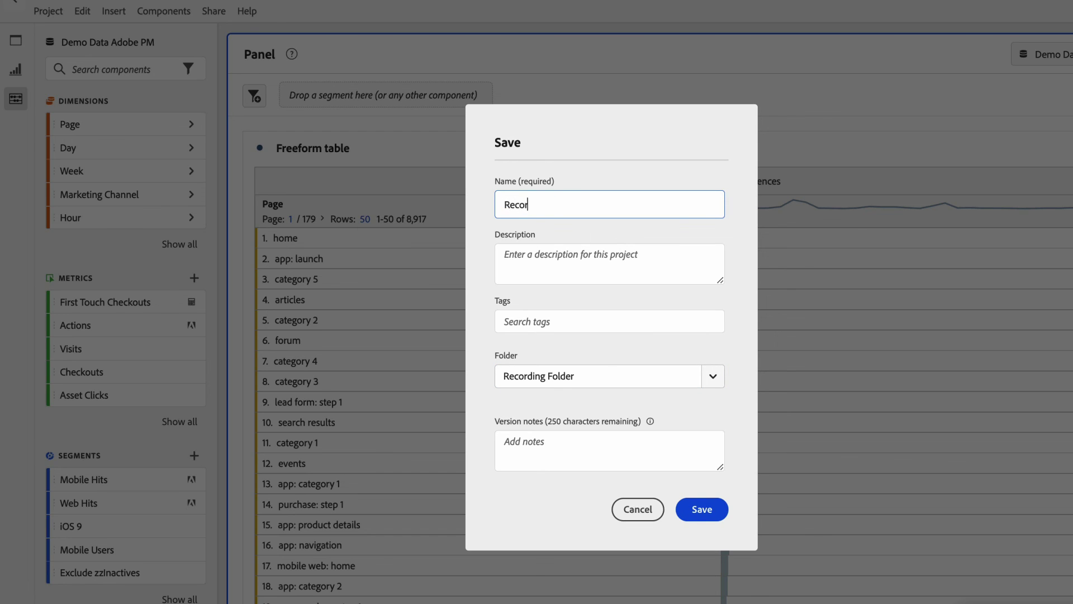
pyautogui.write('ding Demo Project')
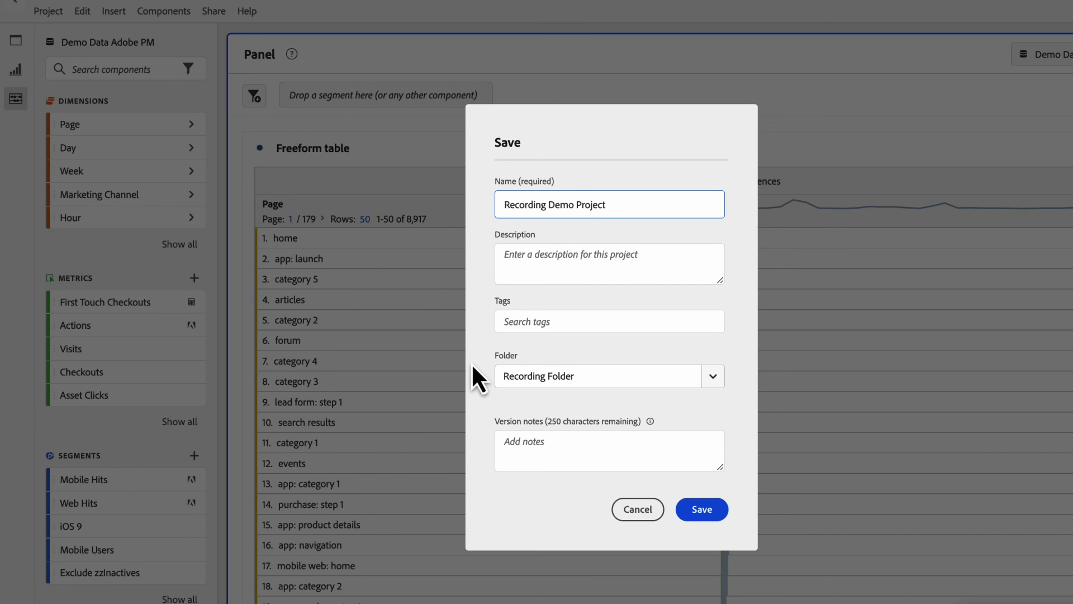
pyautogui.click(710, 511)
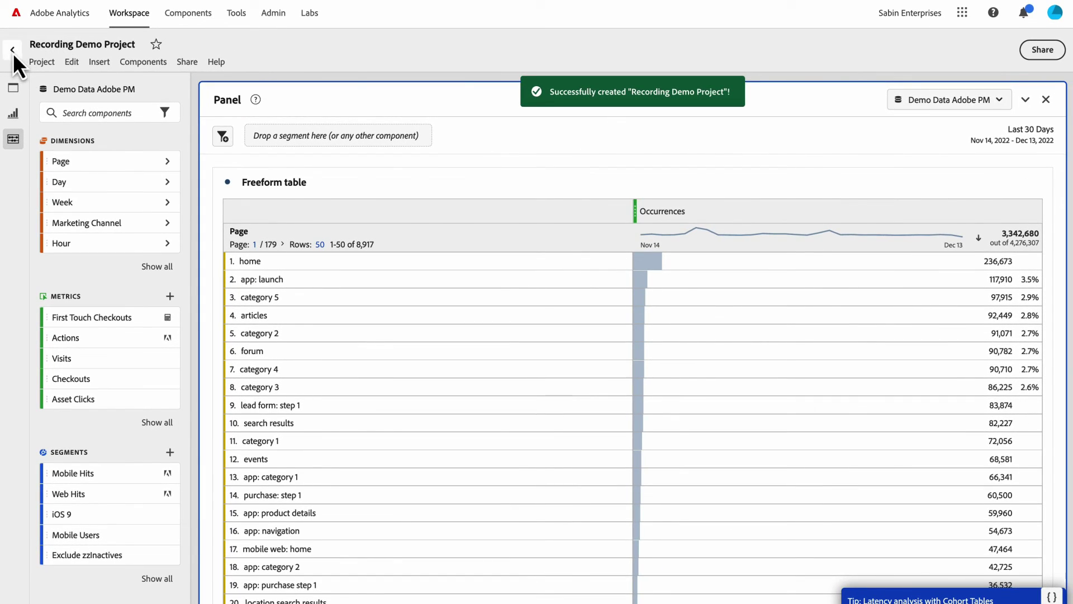
# Step: Leave the project, check Recording Folder's five items, and return to the Projects list
pyautogui.click(13, 50)
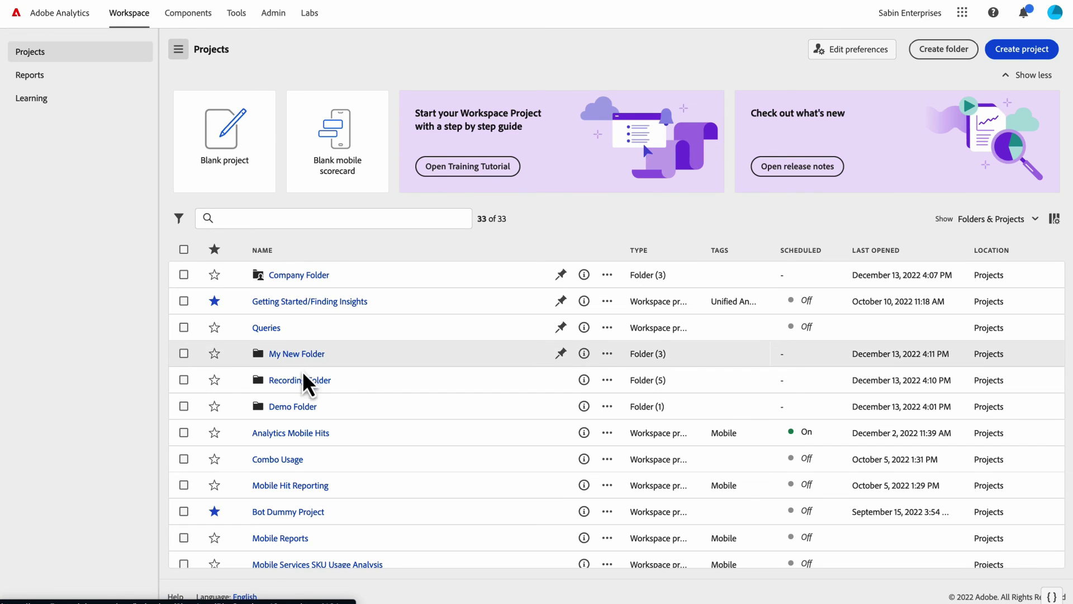
pyautogui.click(301, 381)
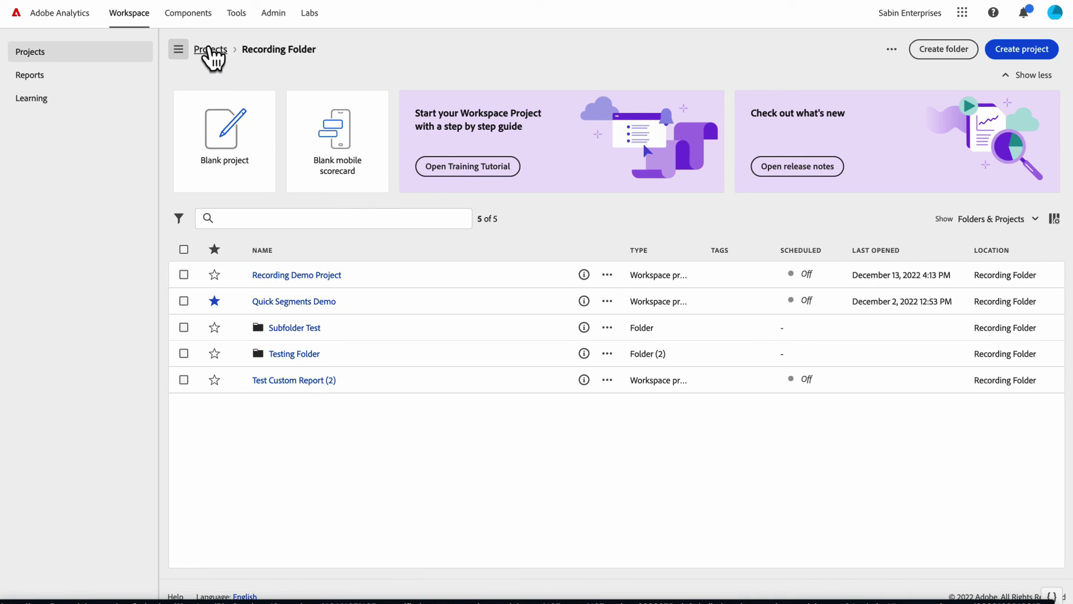
pyautogui.click(209, 50)
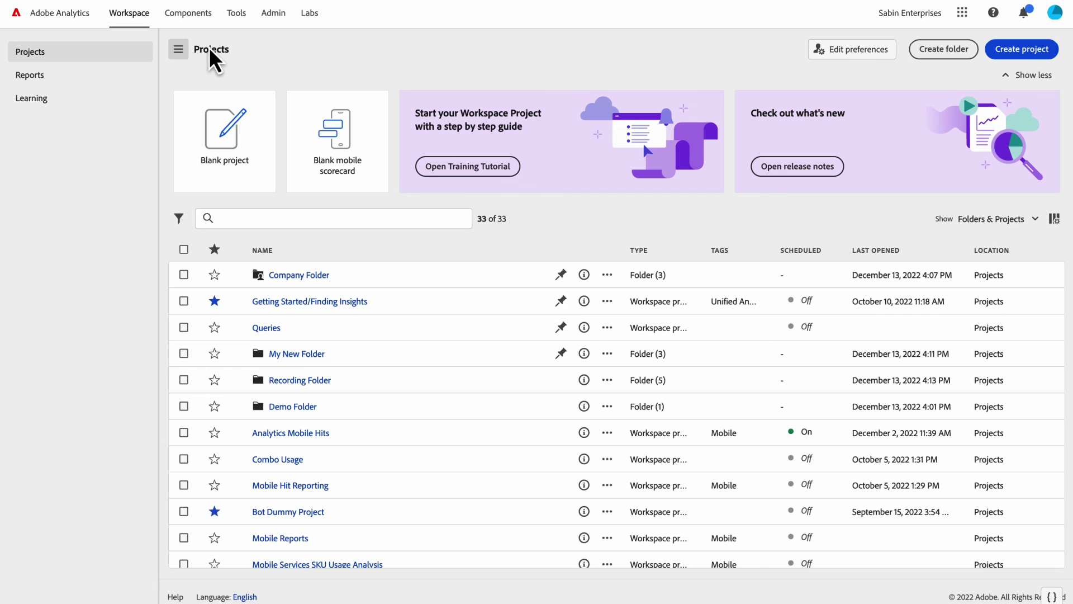